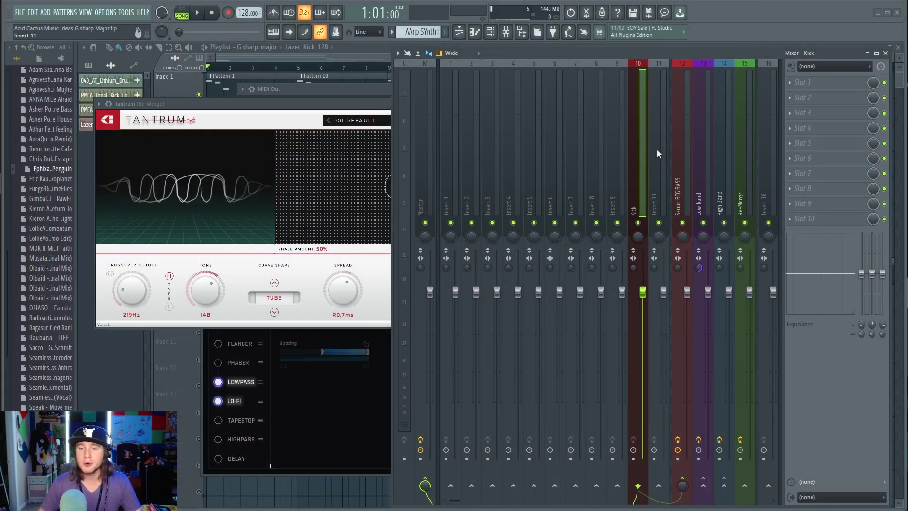
Select the Serum BIG BASS mixer track to show its effect chain, including the Frequency Splitter
{"action": "left_click", "coordinate": [676, 149]}
Open the Frequency Splitter on Serum BIG BASS, then send its window behind the mixer
{"action": "left_click", "coordinate": [831, 97]}
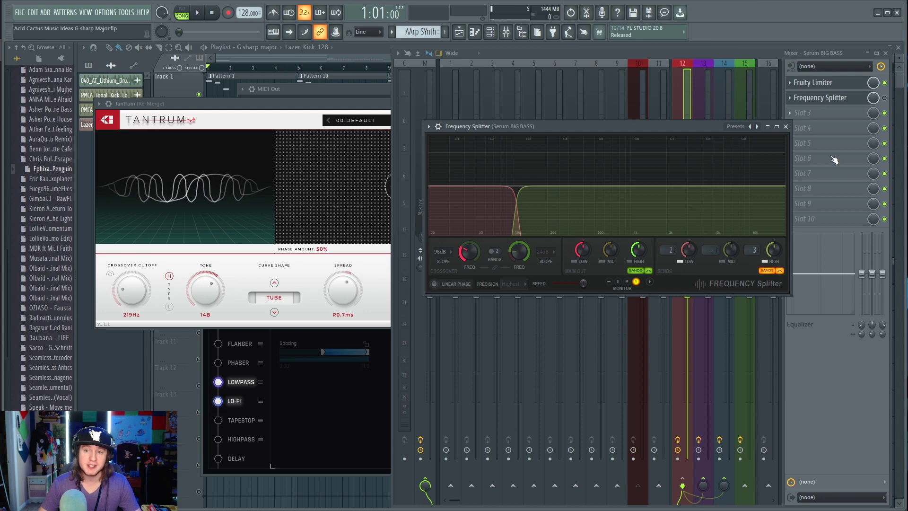
{"action": "left_click", "coordinate": [701, 53]}
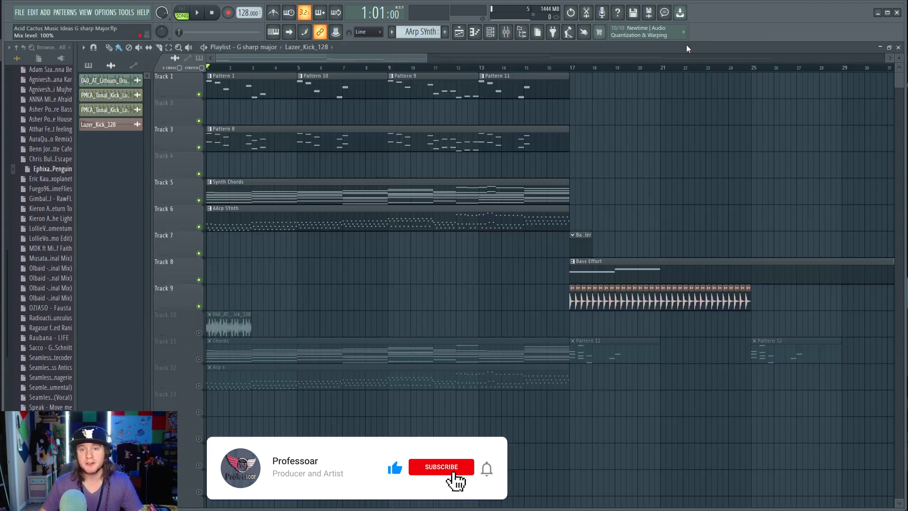
Bring the playlist forward and select bars 17 to 21 on the ruler
{"action": "left_click", "coordinate": [685, 45]}
{"action": "left_click", "coordinate": [571, 69]}
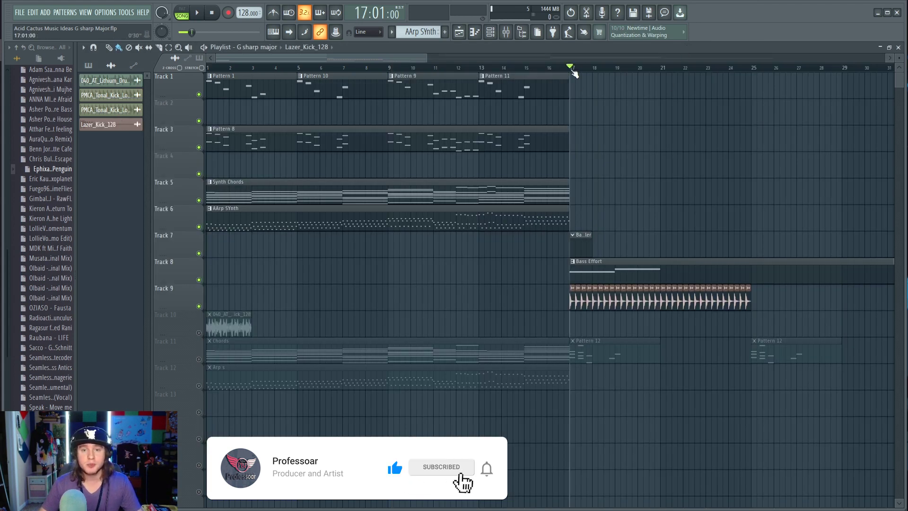
{"action": "left_click_drag", "start_coordinate": [574, 73], "coordinate": [663, 84]}
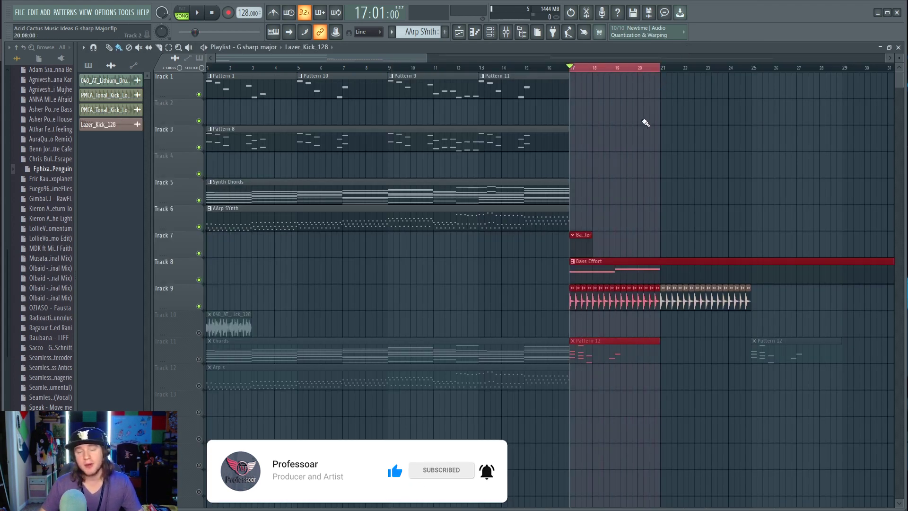
Audition the selected section with Track 9 muted, then again with it unmuted
{"action": "left_click", "coordinate": [198, 305]}
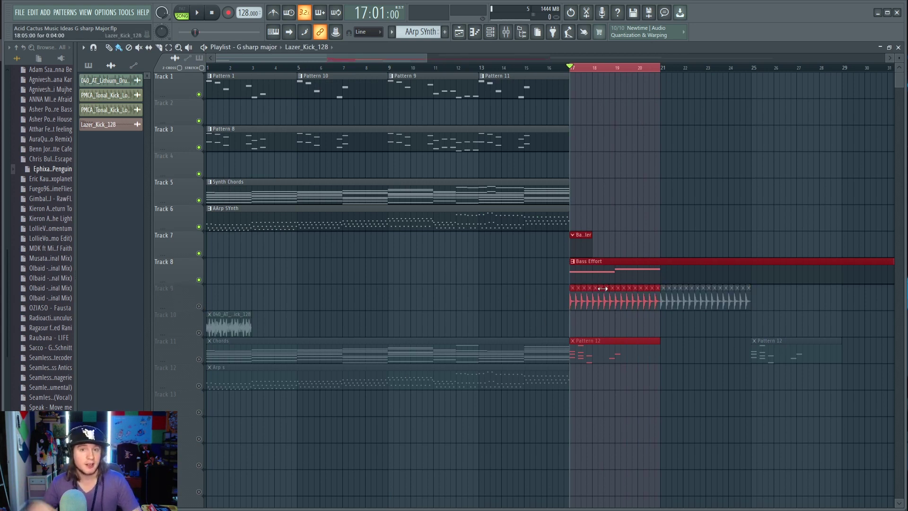
{"action": "key", "text": "space"}
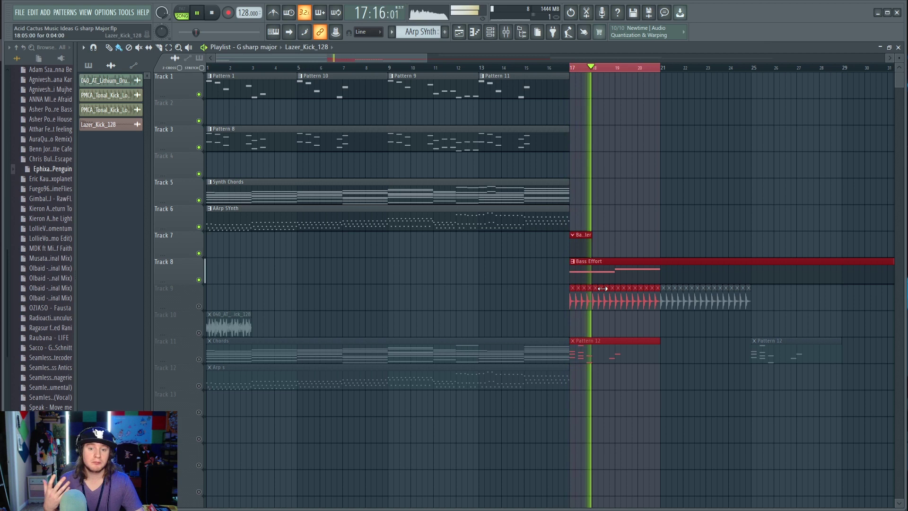
{"action": "key", "text": "space"}
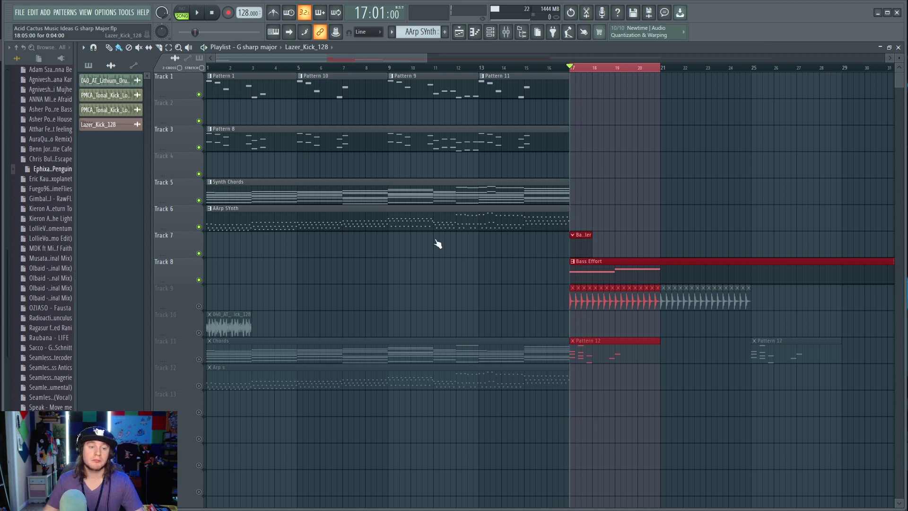
{"action": "left_click", "coordinate": [199, 307]}
{"action": "key", "text": "space"}
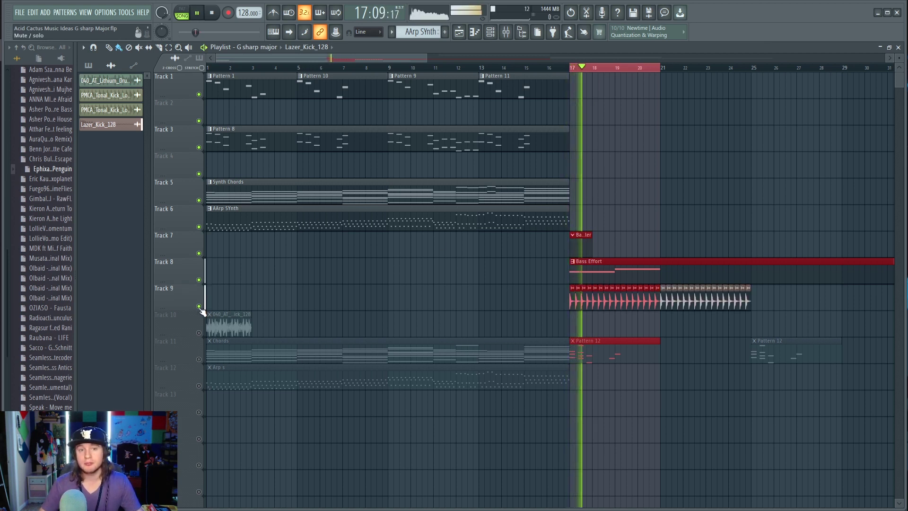
{"action": "key", "text": "space"}
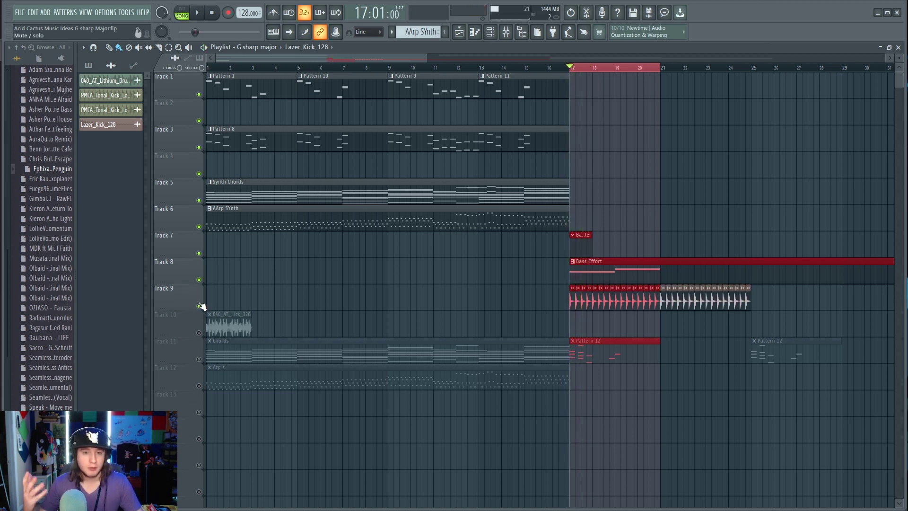
Reopen the mixer, move it to the left, and check the Frequency Splitter slot's options
{"action": "left_click", "coordinate": [505, 33]}
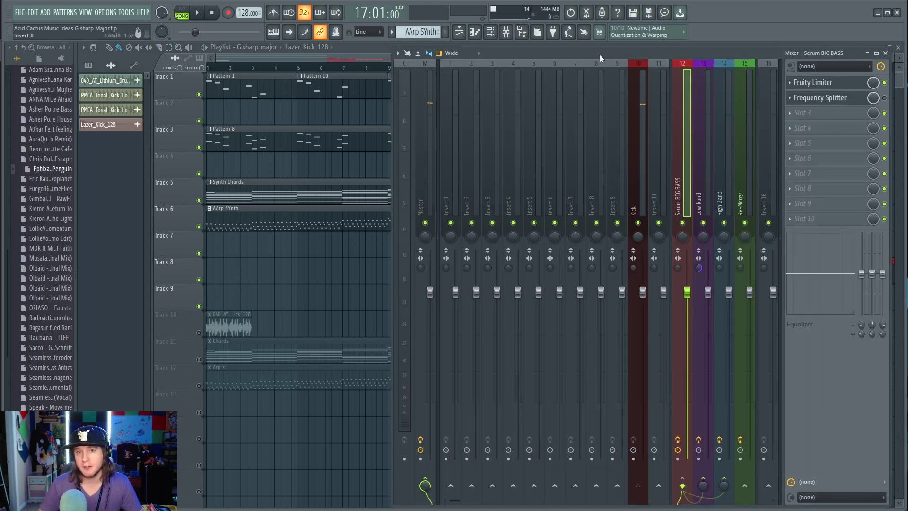
{"action": "left_click_drag", "start_coordinate": [599, 55], "coordinate": [372, 58]}
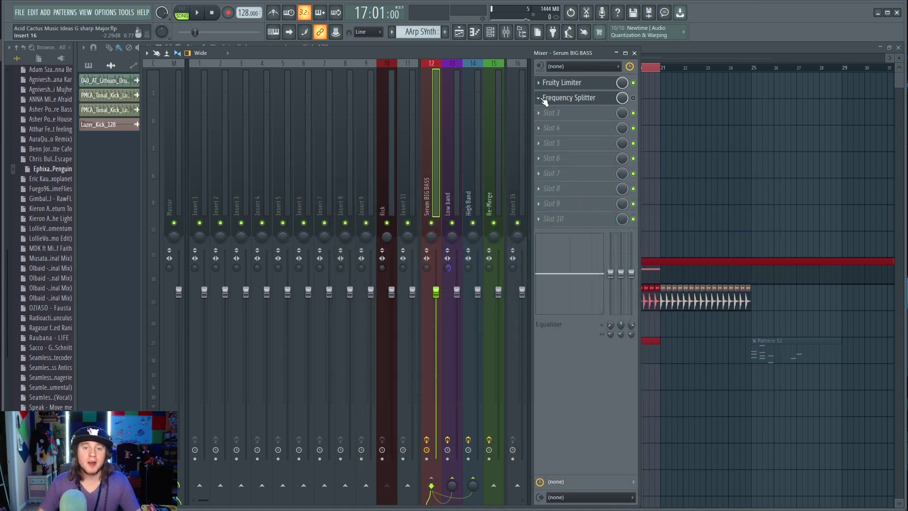
{"action": "left_click", "coordinate": [539, 98]}
{"action": "key", "text": "Escape"}
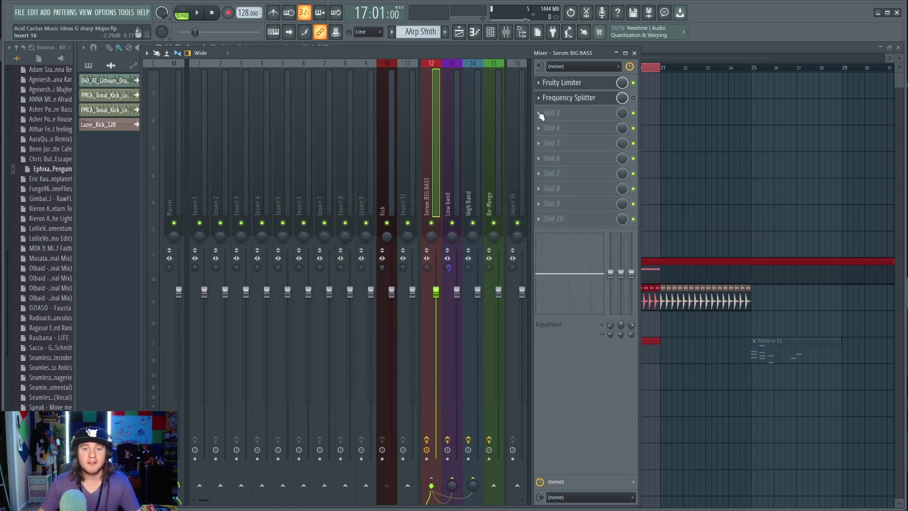
Load a Frequency Splitter into slot 3 of Serum BIG BASS and position its window
{"action": "left_click", "coordinate": [540, 114]}
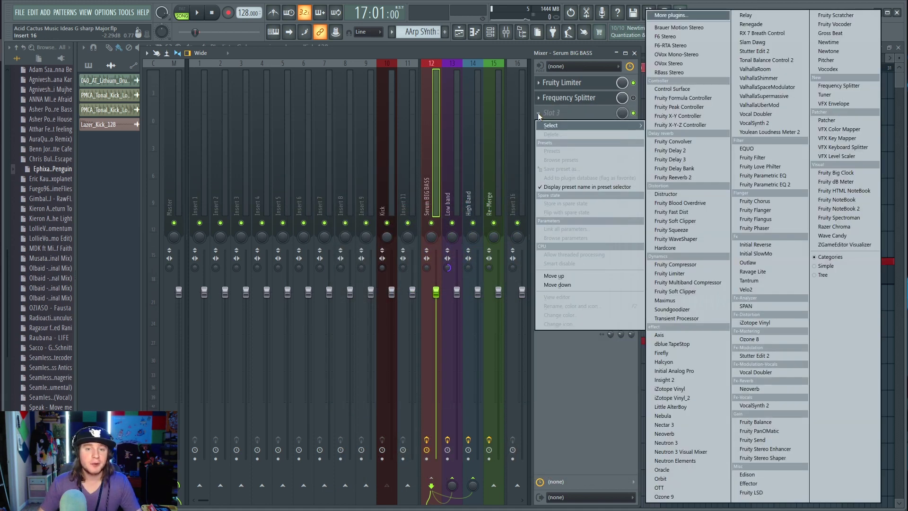
{"action": "left_click", "coordinate": [828, 87]}
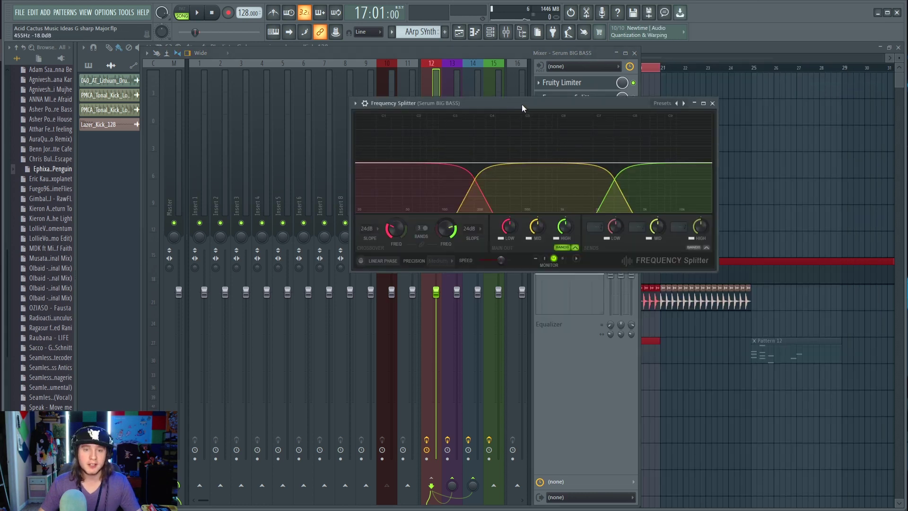
{"action": "left_click_drag", "start_coordinate": [521, 104], "coordinate": [563, 84]}
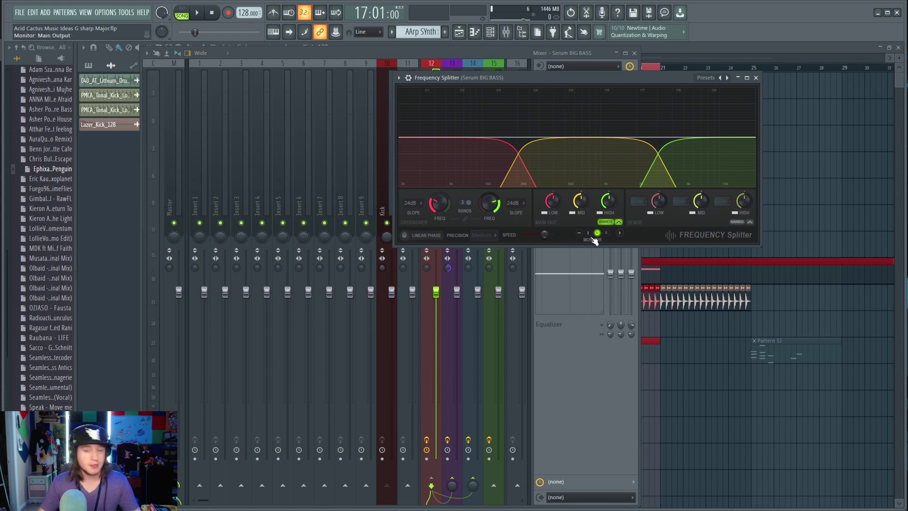
Play, stop and replay the song to hear the splitter's bands
{"action": "key", "text": "space"}
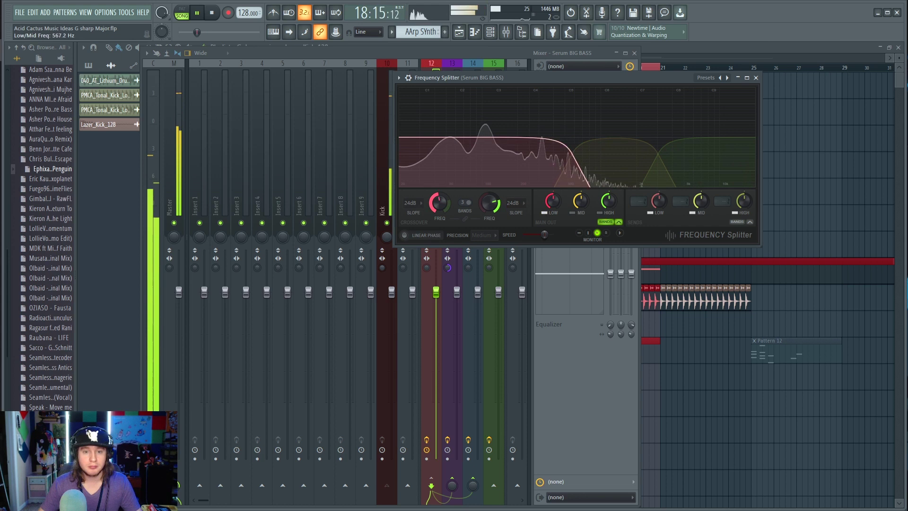
{"action": "key", "text": "space"}
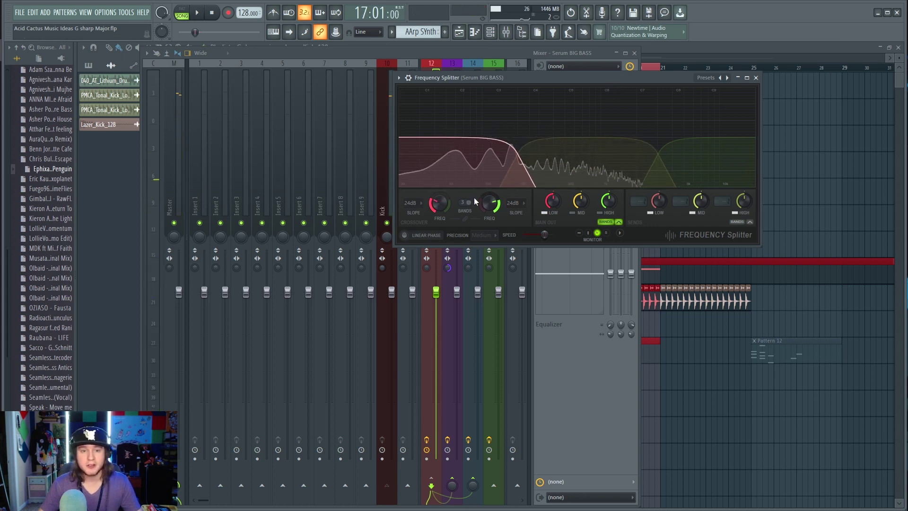
{"action": "key", "text": "space"}
{"action": "key", "text": "space"}
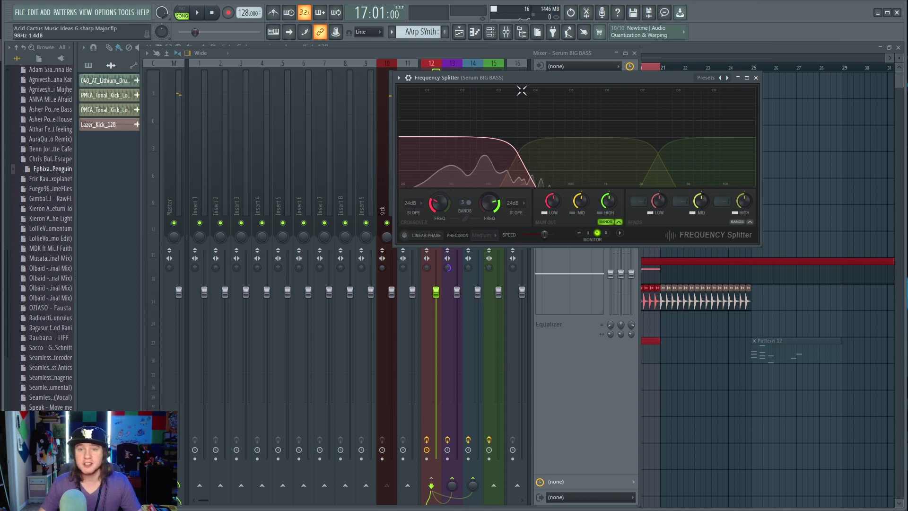
Load the Dual band 500Hz preset on the new splitter and rearrange the splitter and mixer windows
{"action": "left_click", "coordinate": [722, 78]}
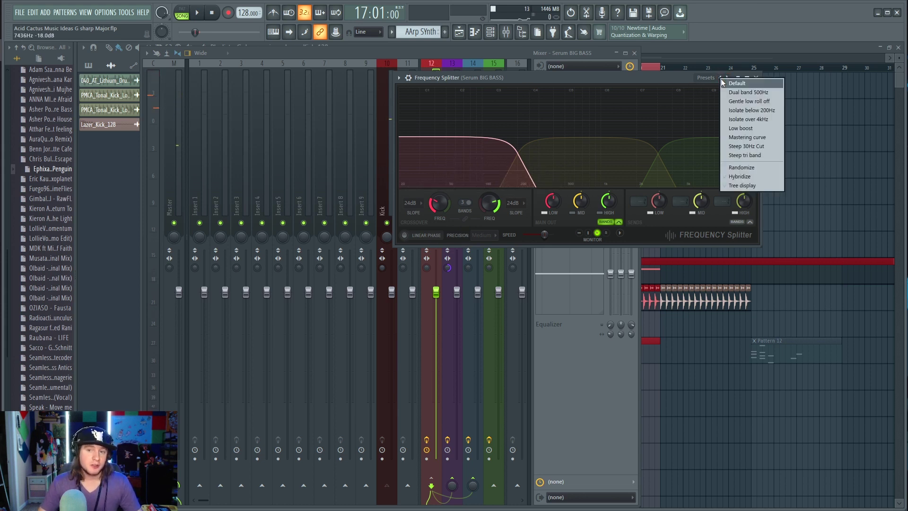
{"action": "left_click", "coordinate": [734, 92]}
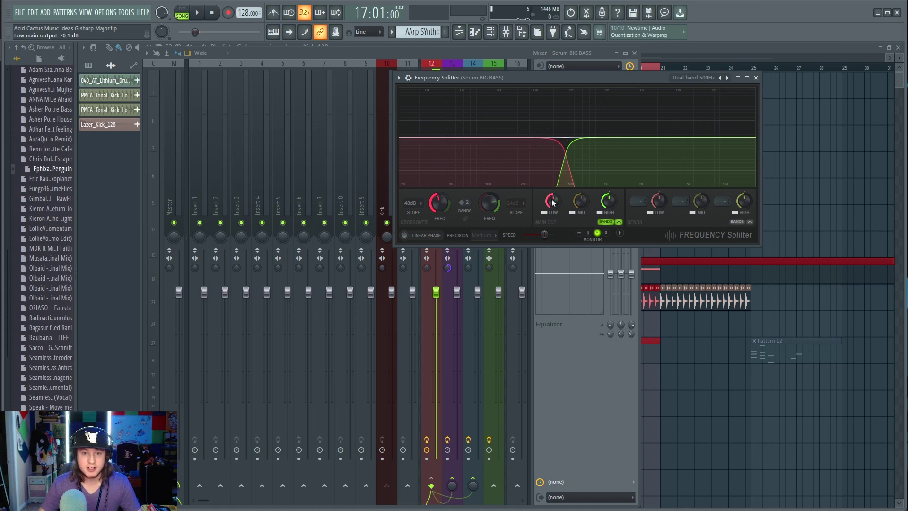
{"action": "right_click", "coordinate": [554, 202]}
{"action": "left_click", "coordinate": [593, 91]}
{"action": "left_click_drag", "start_coordinate": [607, 83], "coordinate": [280, 131]}
{"action": "left_click_drag", "start_coordinate": [421, 54], "coordinate": [677, 53]}
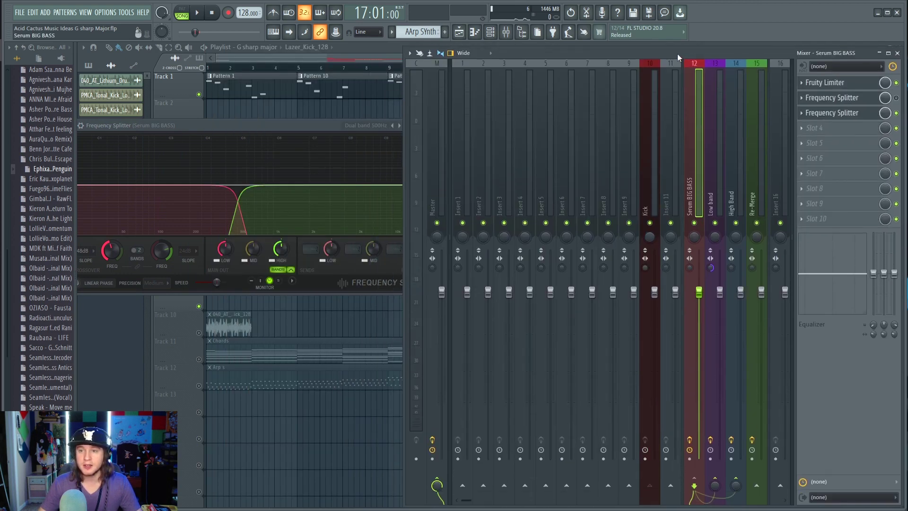
{"action": "left_click_drag", "start_coordinate": [294, 127], "coordinate": [428, 110]}
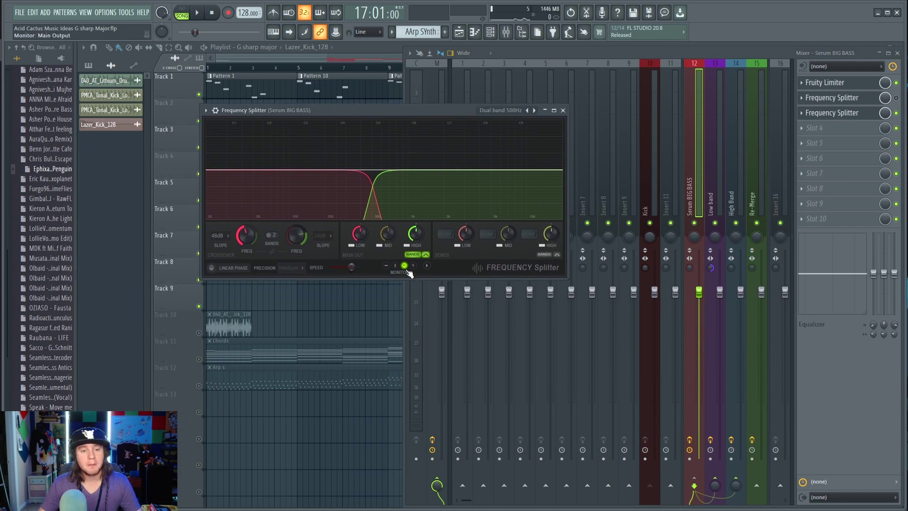
{"action": "left_click", "coordinate": [218, 236]}
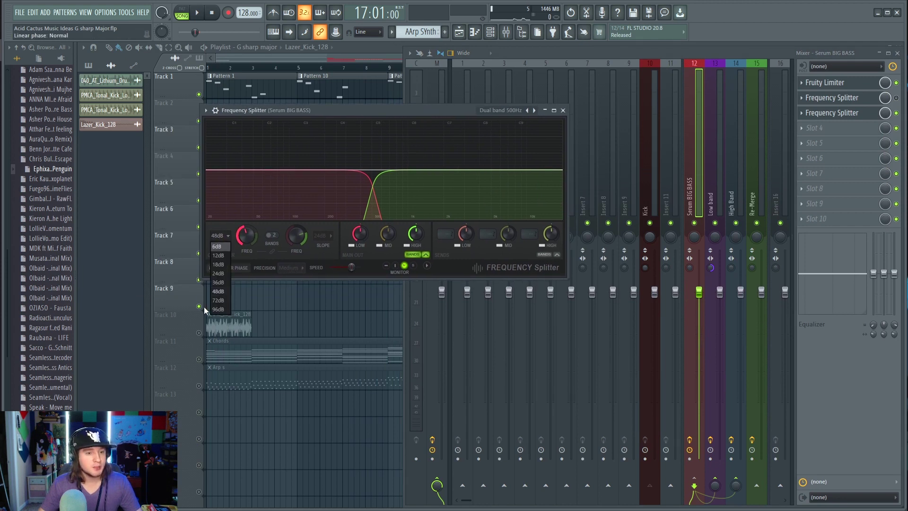
{"action": "left_click", "coordinate": [221, 311]}
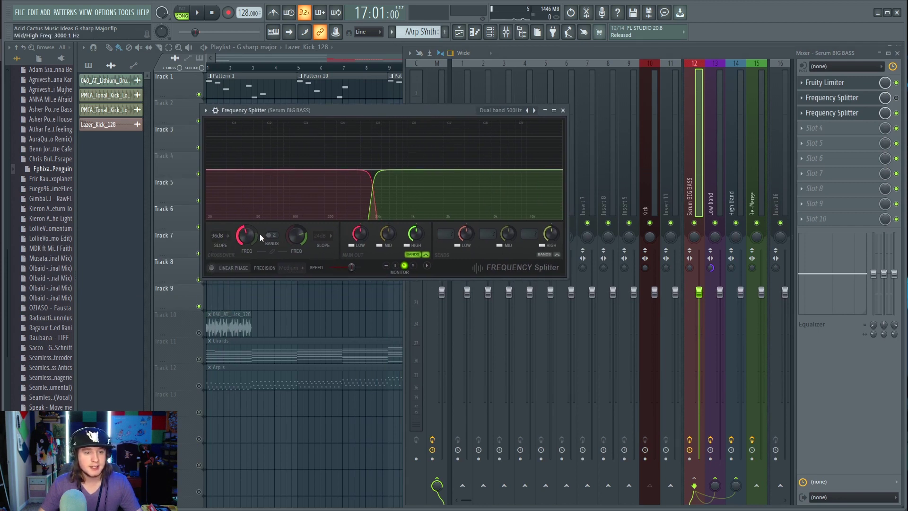
{"action": "left_click_drag", "start_coordinate": [247, 238], "coordinate": [247, 267]}
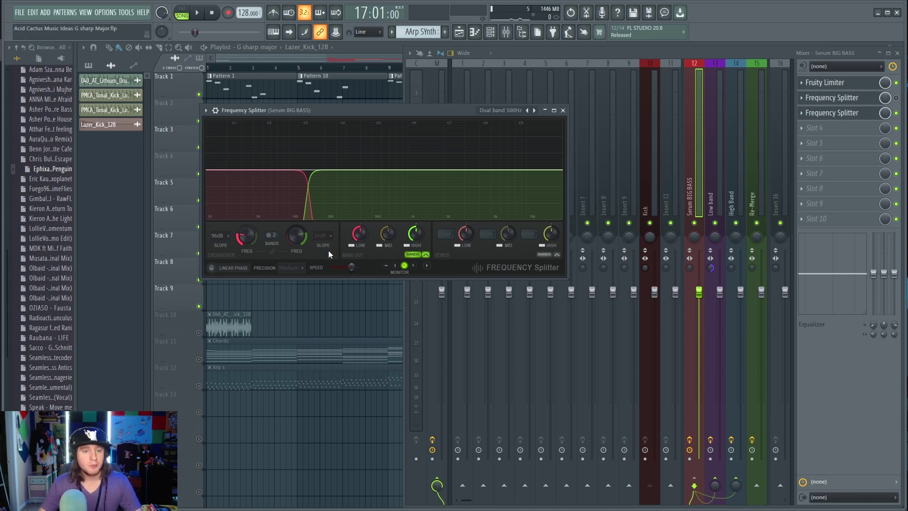
{"action": "key", "text": "space"}
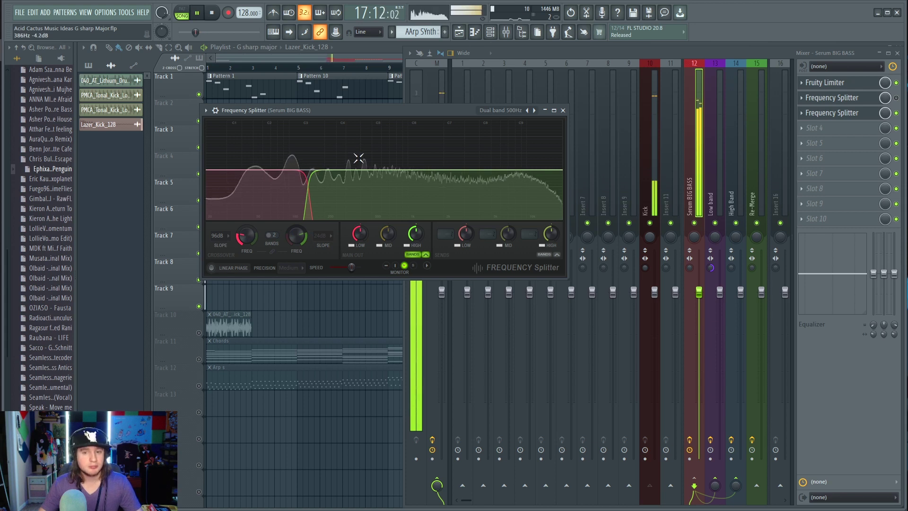
{"action": "key", "text": "space"}
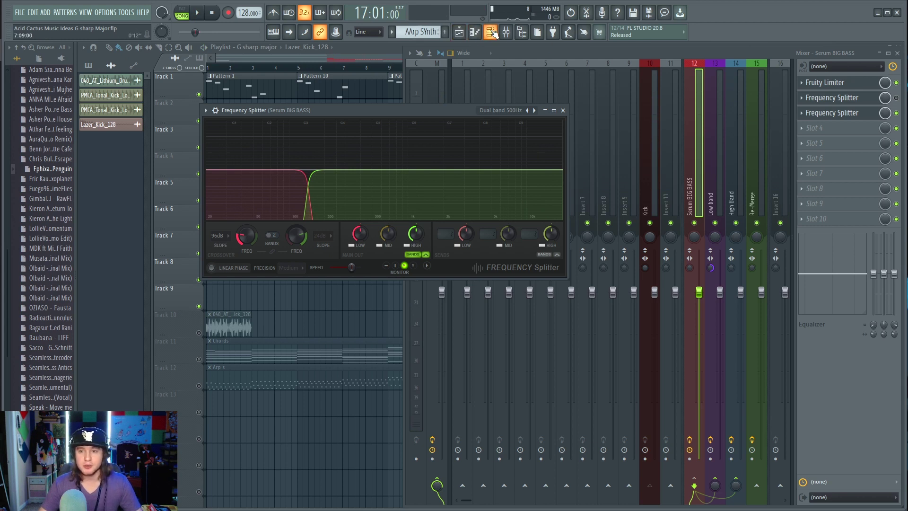
Select the High Band insert and route the Bass Serum channel to mixer track 14
{"action": "left_click", "coordinate": [737, 174]}
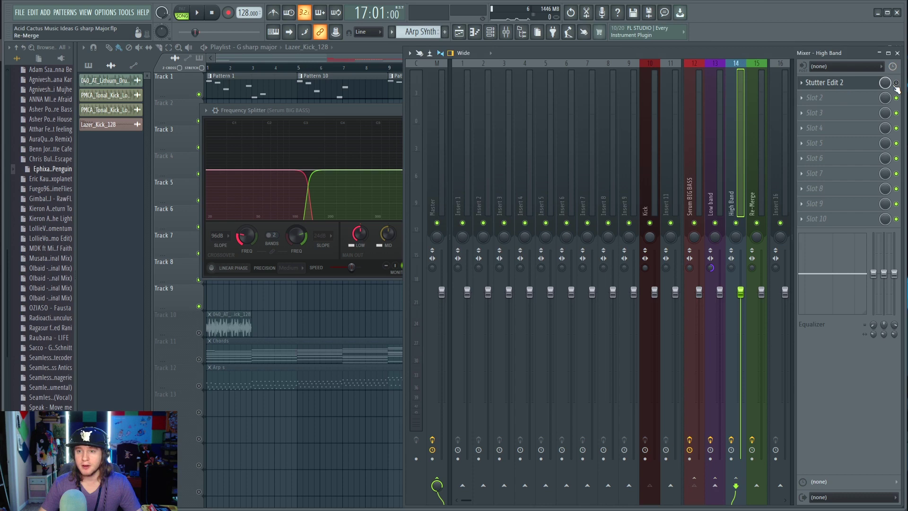
{"action": "left_click", "coordinate": [342, 48]}
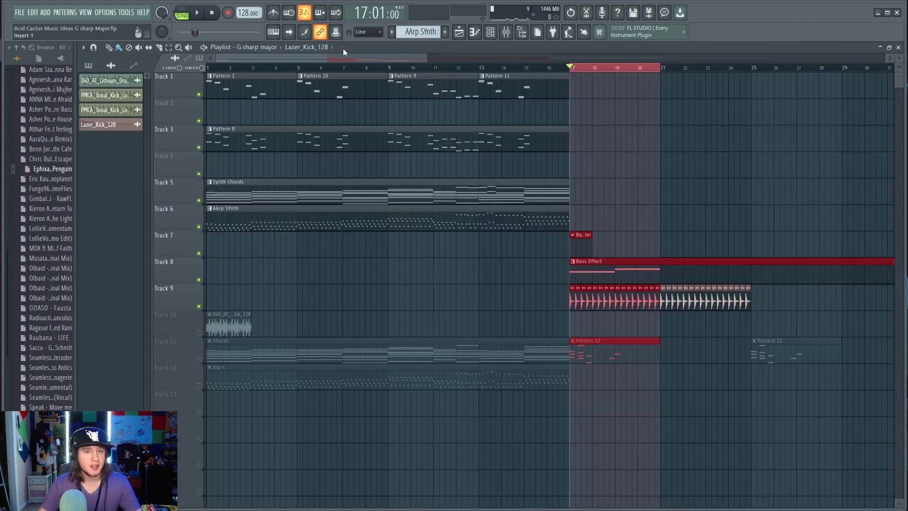
{"action": "left_click", "coordinate": [489, 32]}
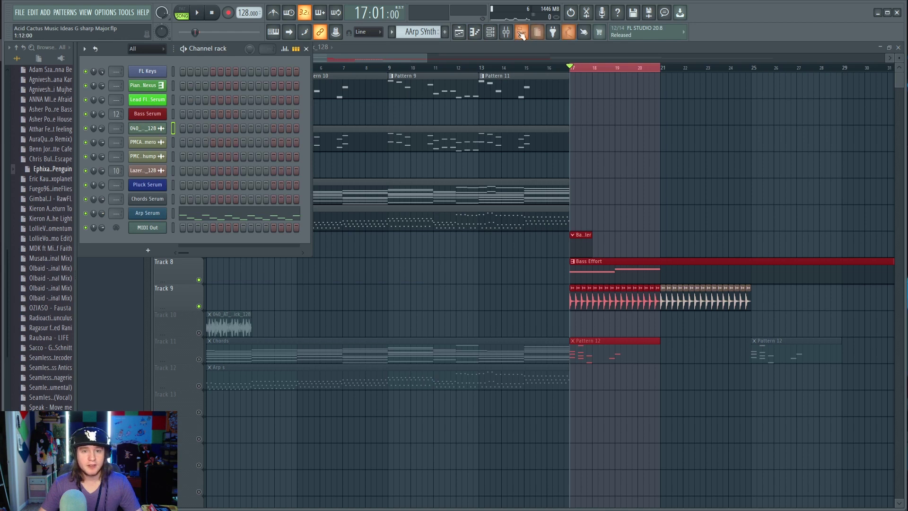
{"action": "left_click", "coordinate": [506, 32]}
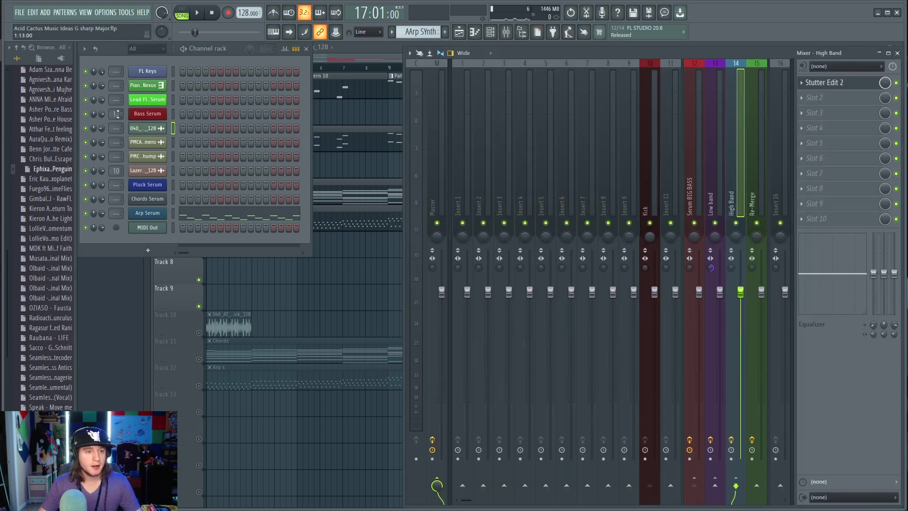
{"action": "left_click_drag", "start_coordinate": [118, 114], "coordinate": [117, 114]}
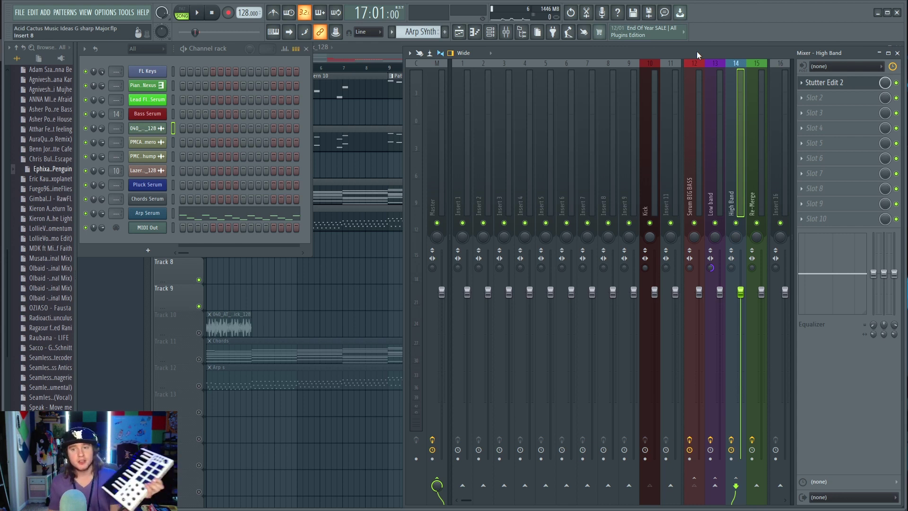
Open Stutter Edit 2 on High Band and play the song to trigger stutter gestures
{"action": "left_click", "coordinate": [820, 83]}
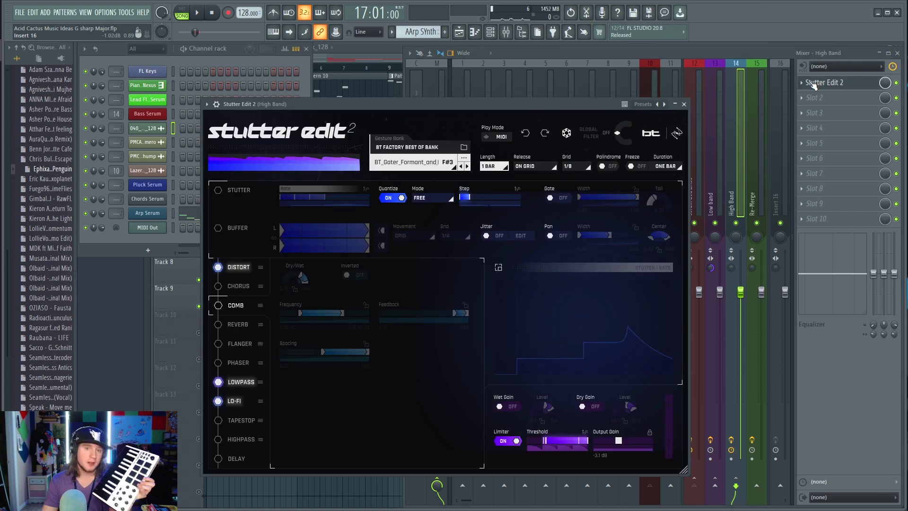
{"action": "key", "text": "space"}
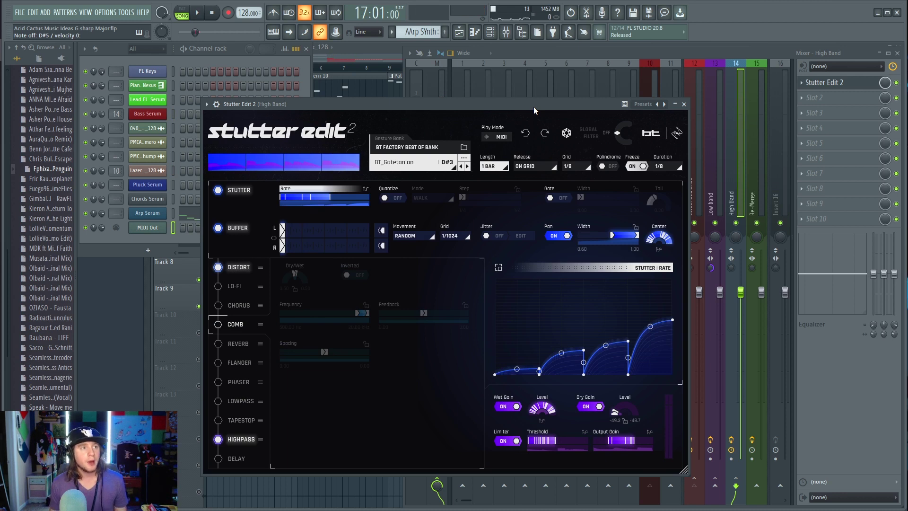
{"action": "right_click", "coordinate": [712, 270]}
{"action": "key", "text": "Escape"}
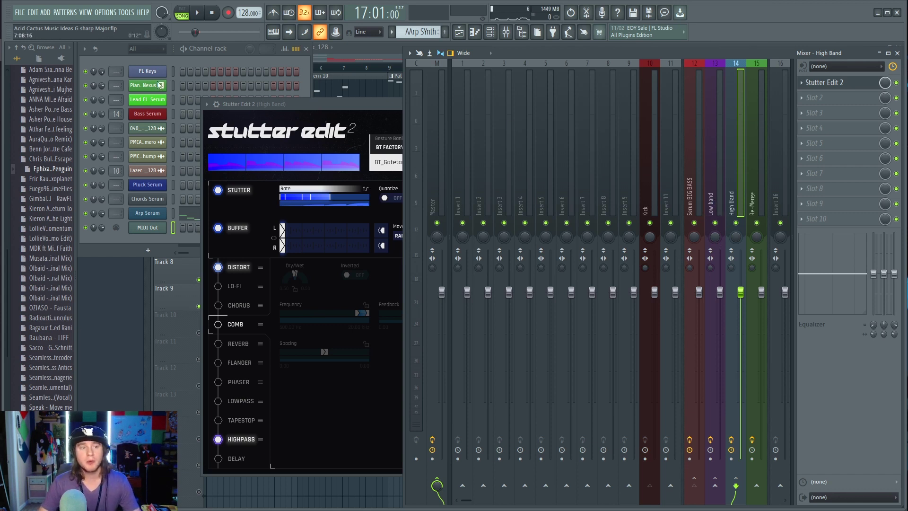
Route Bass Serum back to track 12 and open slot 3's Frequency Splitter, moving its window aside
{"action": "left_click_drag", "start_coordinate": [117, 114], "coordinate": [117, 100]}
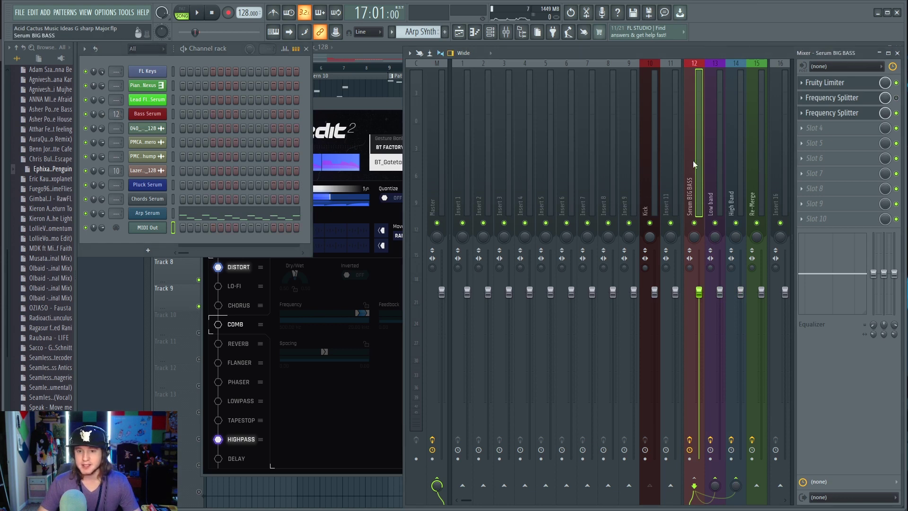
{"action": "left_click", "coordinate": [856, 113]}
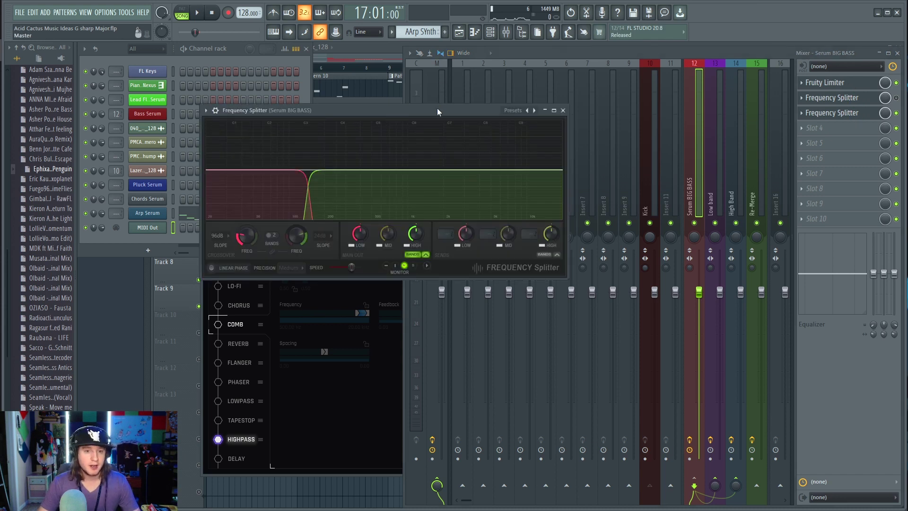
{"action": "left_click_drag", "start_coordinate": [436, 108], "coordinate": [566, 86]}
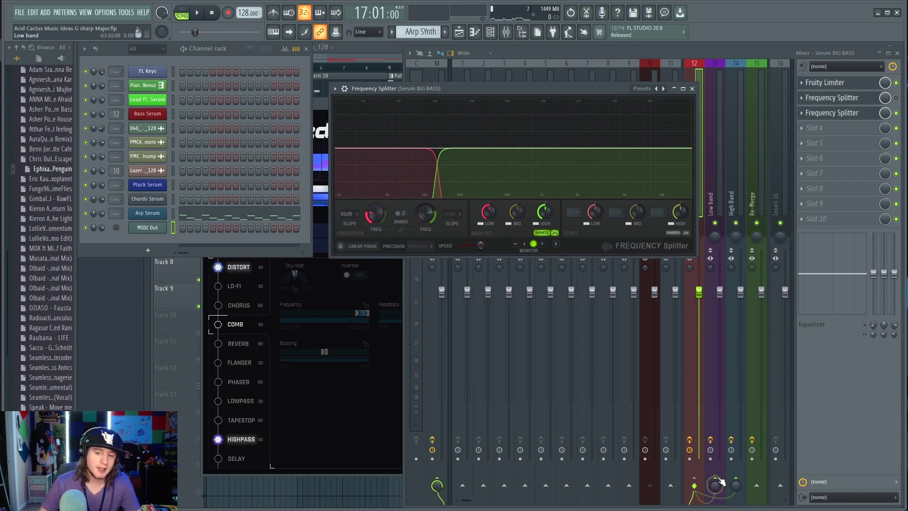
Remove Serum BIG BASS's normal routes into Low band (13) and High Band (14), then play briefly
{"action": "left_click", "coordinate": [717, 479]}
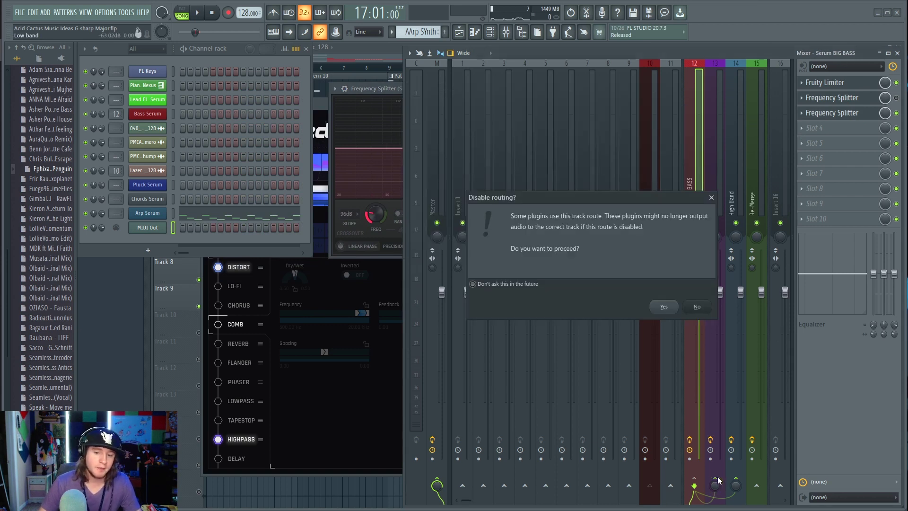
{"action": "left_click", "coordinate": [664, 307]}
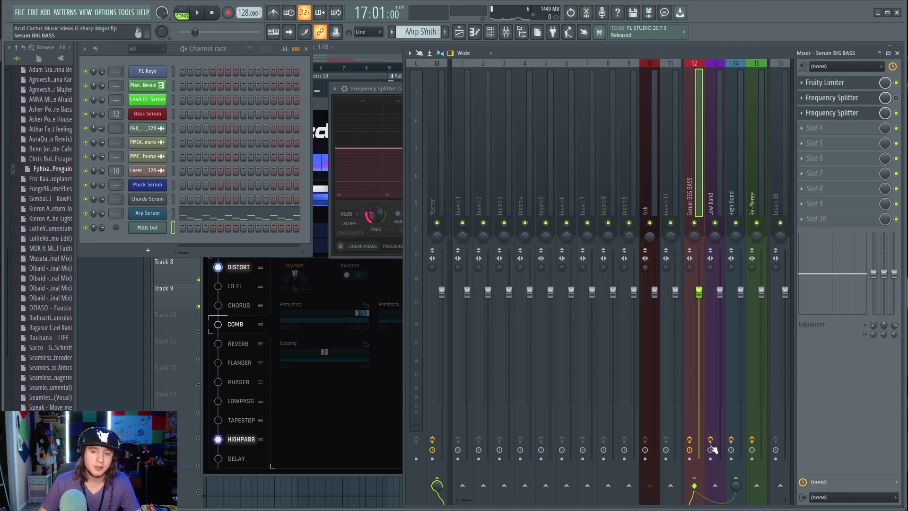
{"action": "left_click", "coordinate": [737, 479]}
{"action": "left_click", "coordinate": [662, 307]}
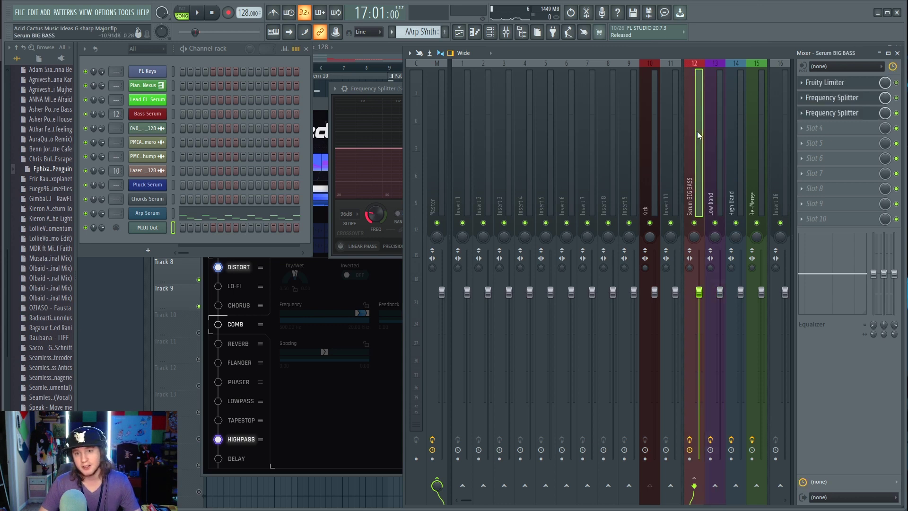
{"action": "key", "text": "space"}
{"action": "key", "text": "space"}
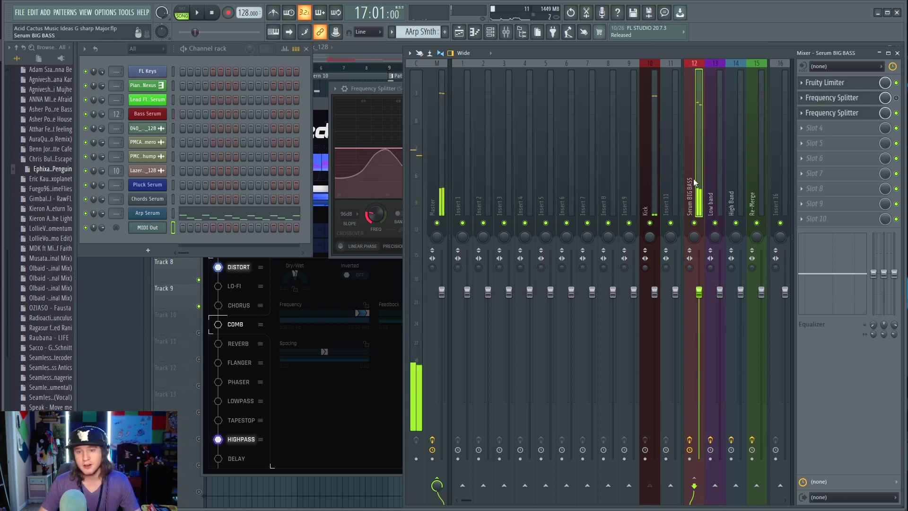
Set the Low band and High Band sends to 'Sidechain to this track'
{"action": "right_click", "coordinate": [714, 485]}
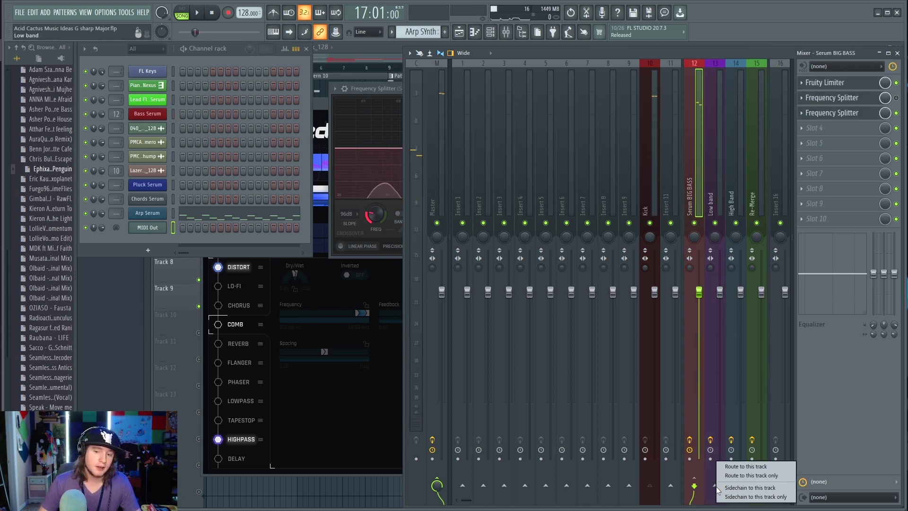
{"action": "left_click", "coordinate": [725, 487]}
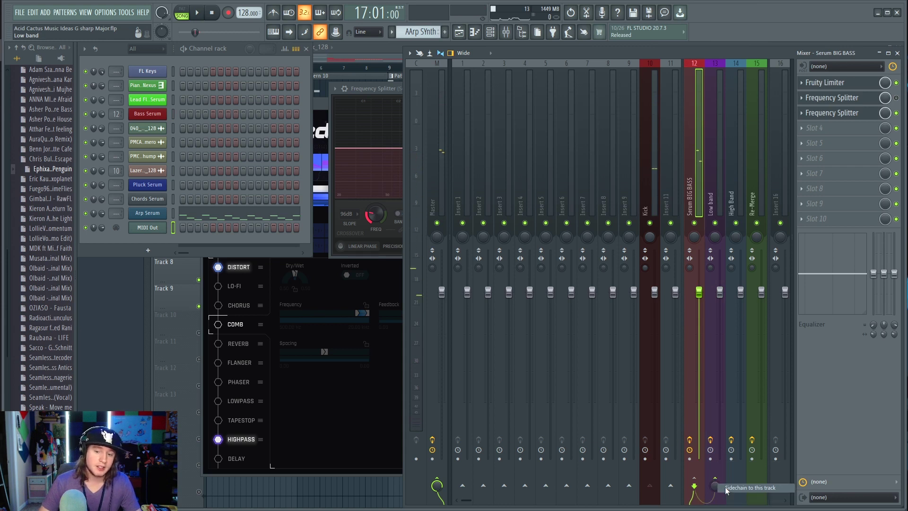
{"action": "right_click", "coordinate": [736, 485]}
{"action": "left_click", "coordinate": [744, 488]}
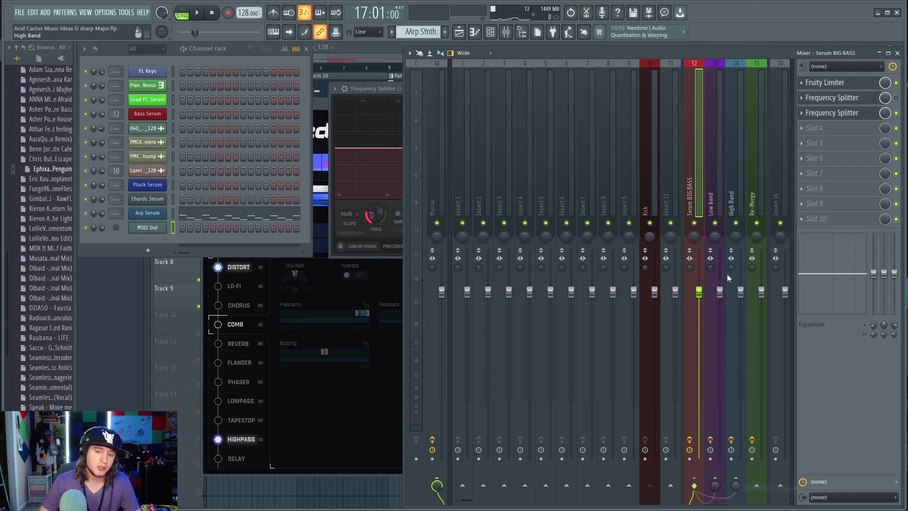
Reselect Serum BIG BASS and move the Frequency Splitter to uncover the mixer tracks
{"action": "left_click", "coordinate": [710, 194]}
{"action": "left_click", "coordinate": [681, 189]}
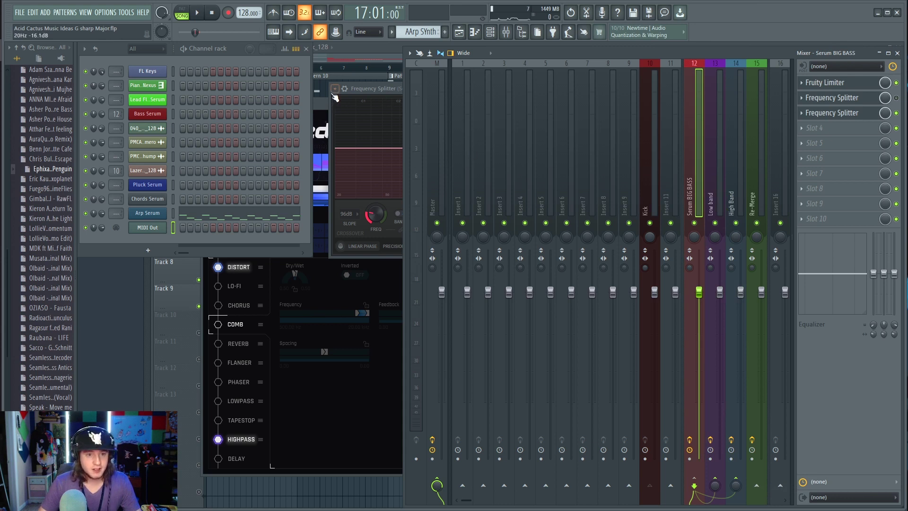
{"action": "left_click", "coordinate": [355, 102]}
{"action": "left_click_drag", "start_coordinate": [570, 89], "coordinate": [394, 146]}
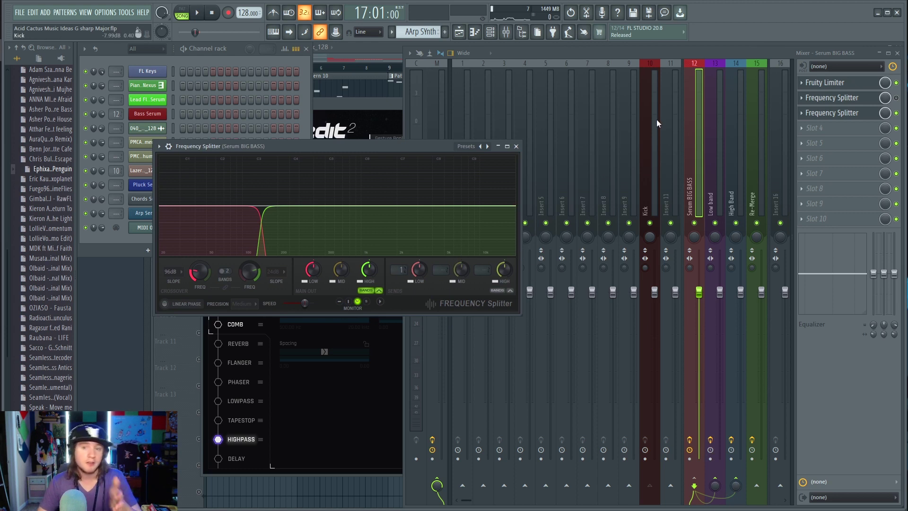
Mute the splitter's HIGH band to hear the low band alone, then mute LOW to hear the high band
{"action": "left_click", "coordinate": [690, 154]}
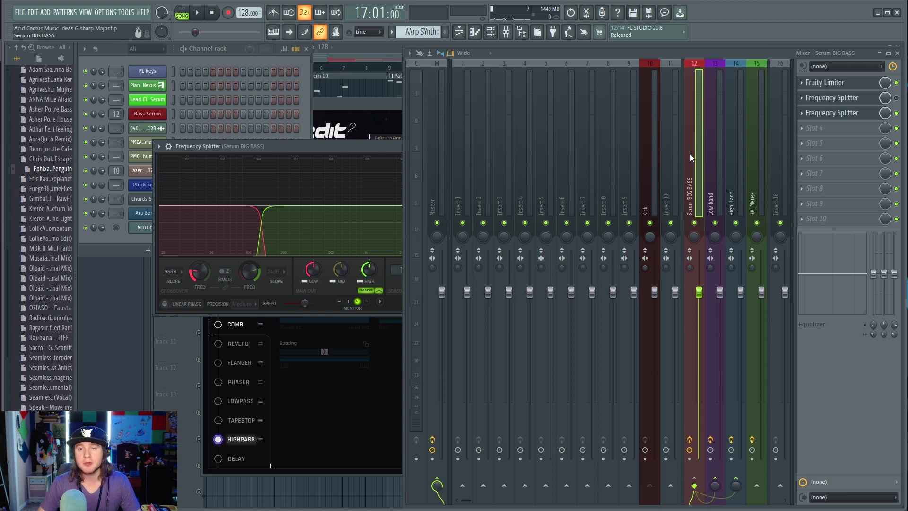
{"action": "left_click", "coordinate": [370, 154]}
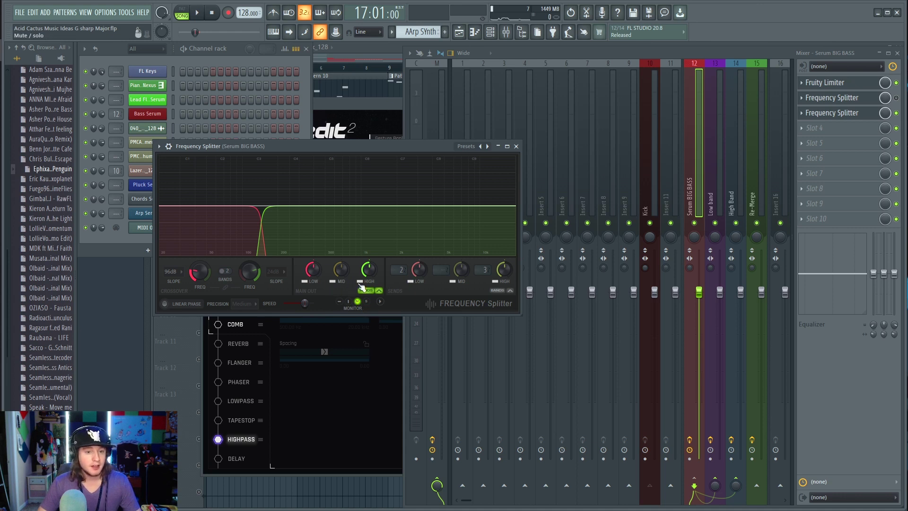
{"action": "left_click", "coordinate": [360, 281]}
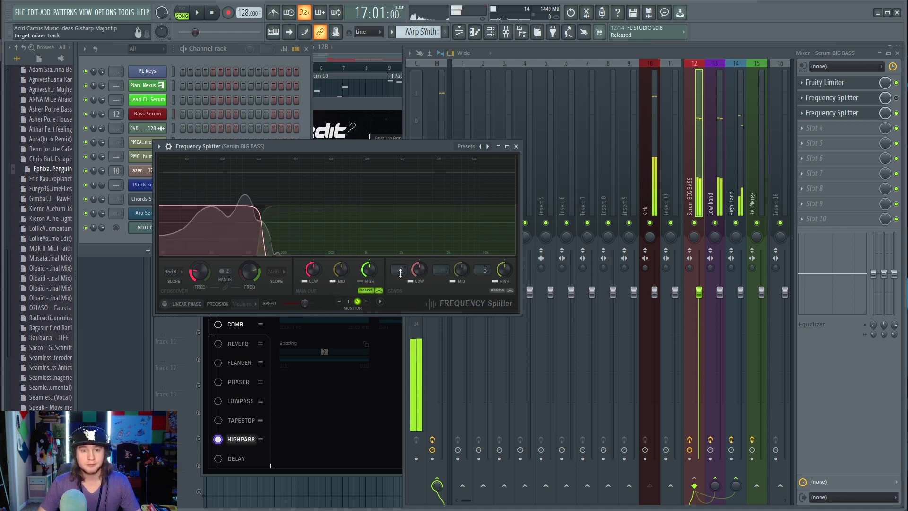
{"action": "key", "text": "space"}
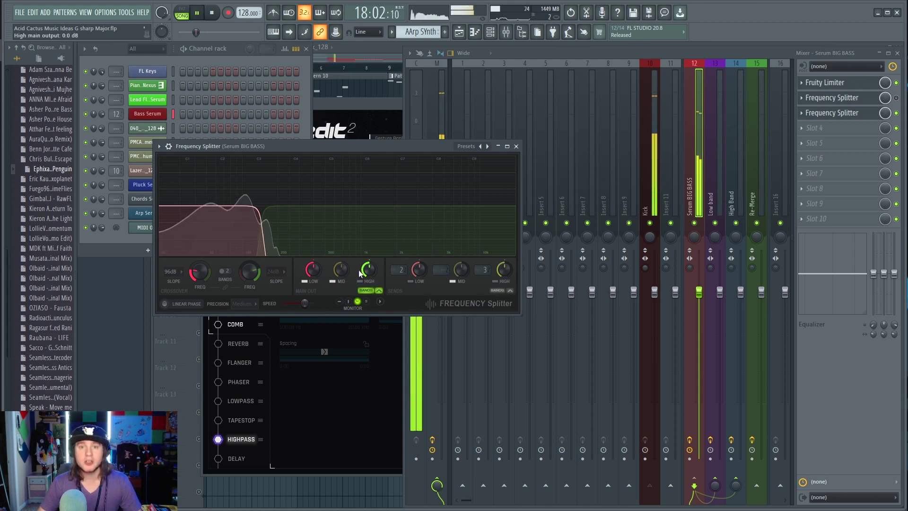
{"action": "key", "text": "space"}
{"action": "key", "text": "space"}
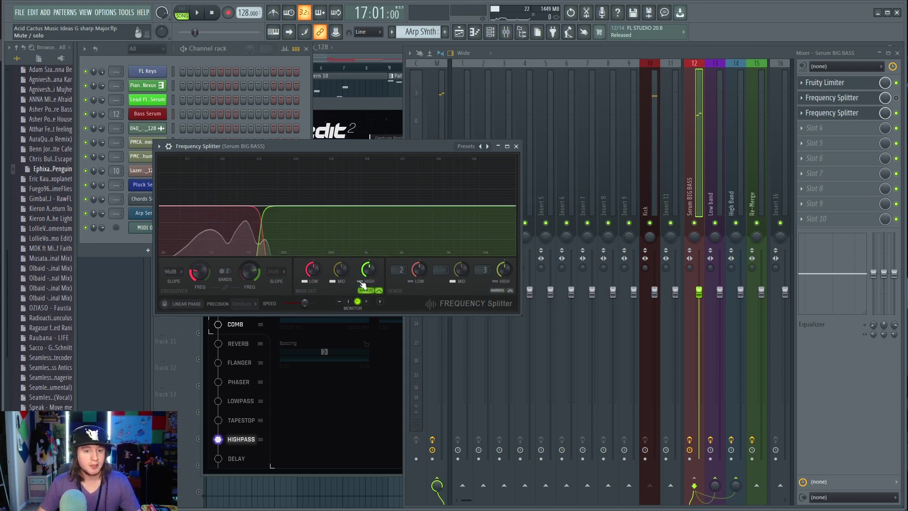
{"action": "left_click", "coordinate": [304, 281]}
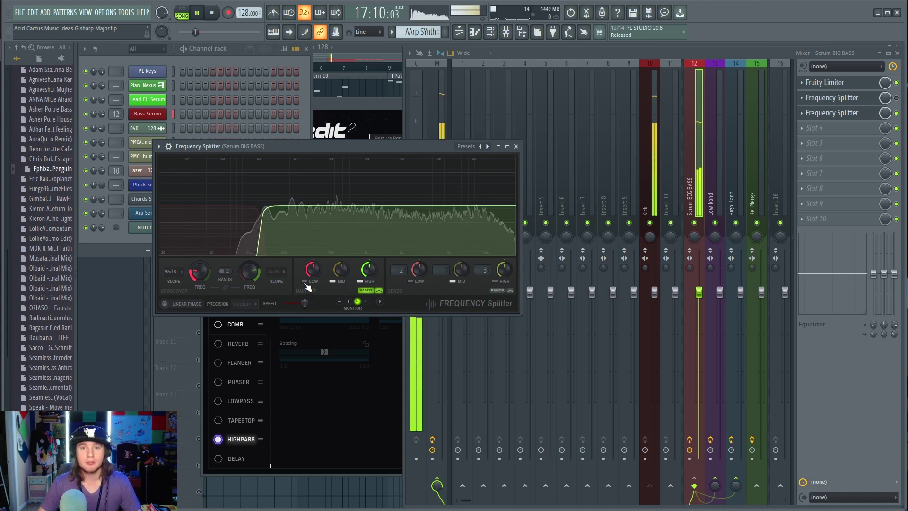
{"action": "key", "text": "space"}
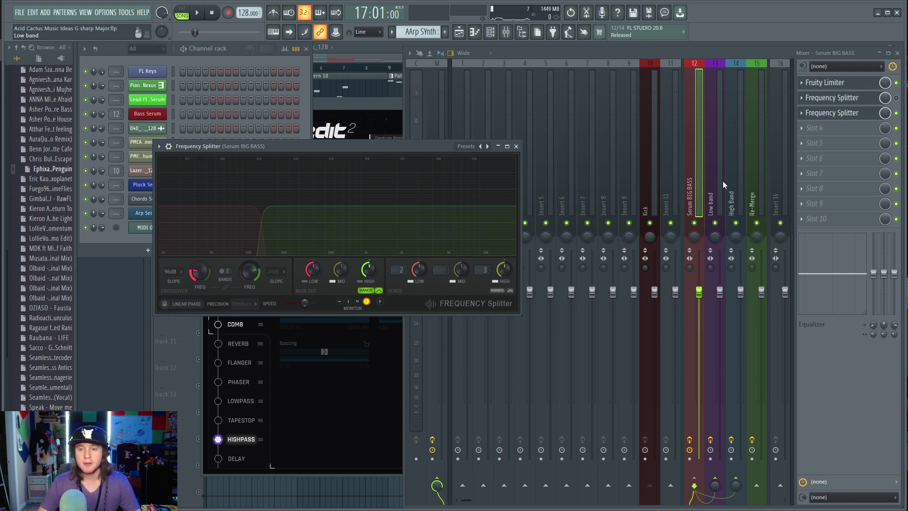
Play the split bass with the High Band route enabled, then show the Low band's RBass Mono chain
{"action": "key", "text": "space"}
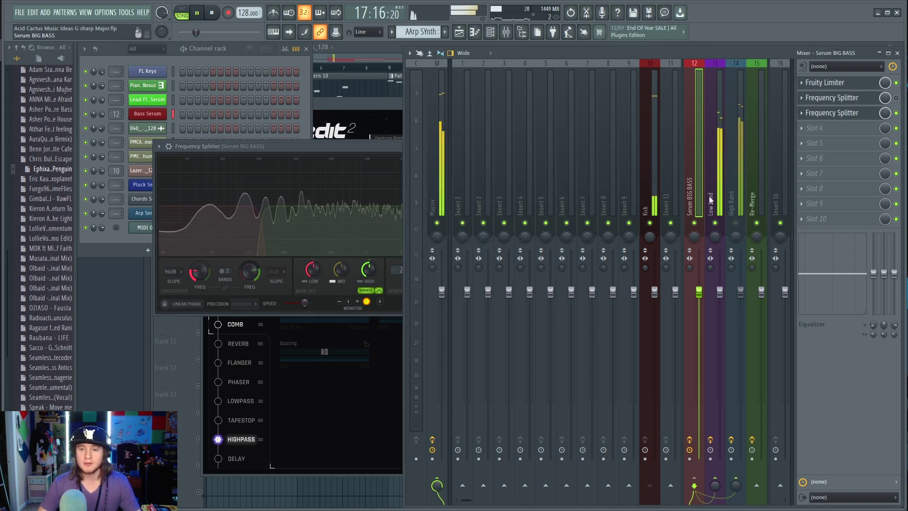
{"action": "left_click", "coordinate": [735, 223]}
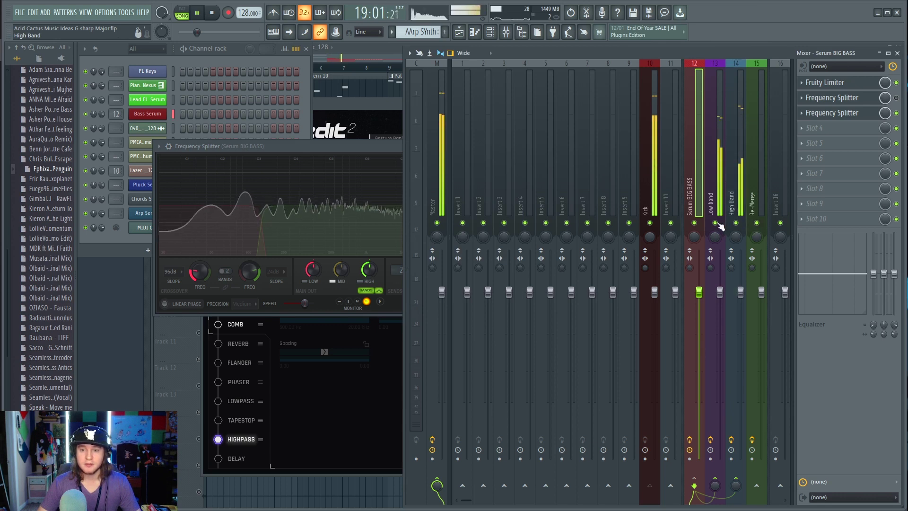
{"action": "key", "text": "space"}
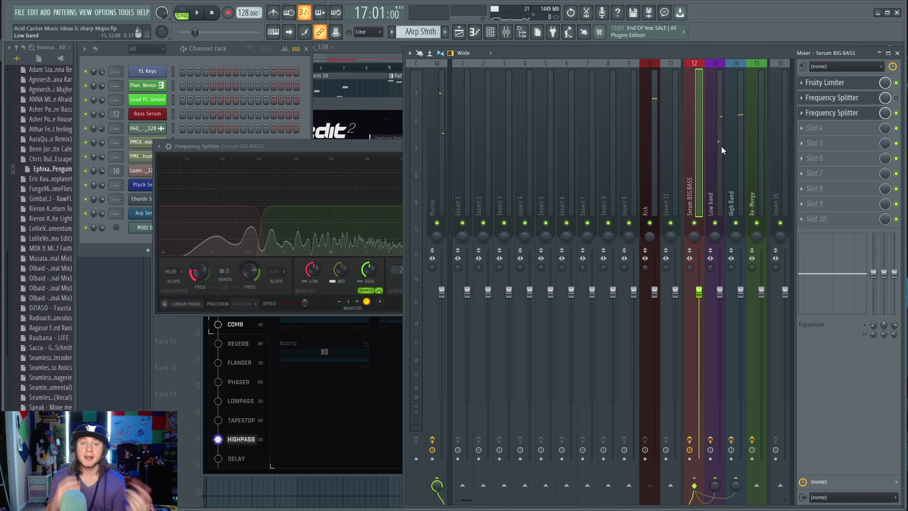
{"action": "left_click", "coordinate": [711, 152]}
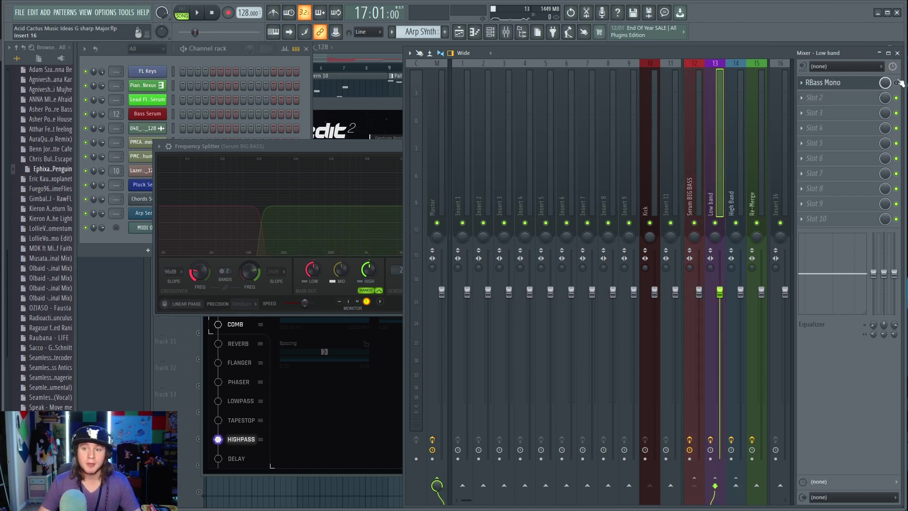
Open RBass Mono and audition the Low band with it bypassed and re-enabled, then select the High Band insert
{"action": "left_click", "coordinate": [844, 83]}
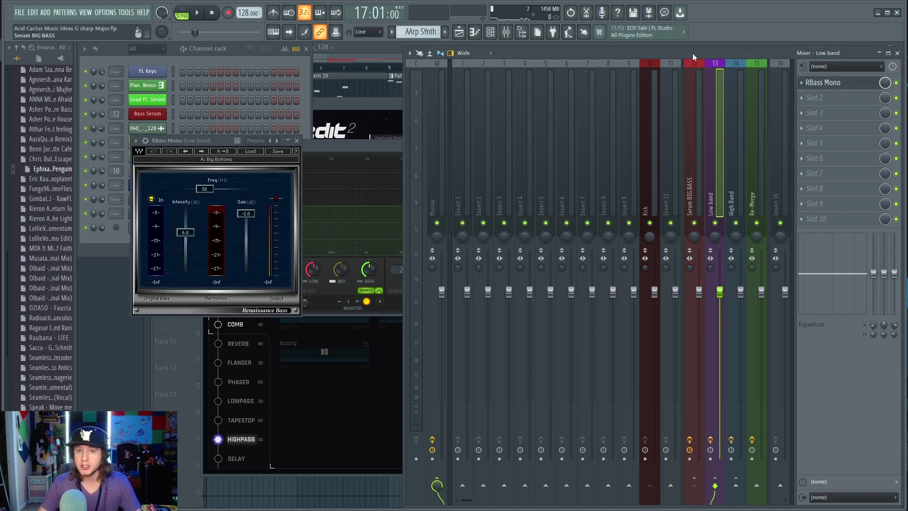
{"action": "key", "text": "space"}
{"action": "left_click", "coordinate": [896, 84]}
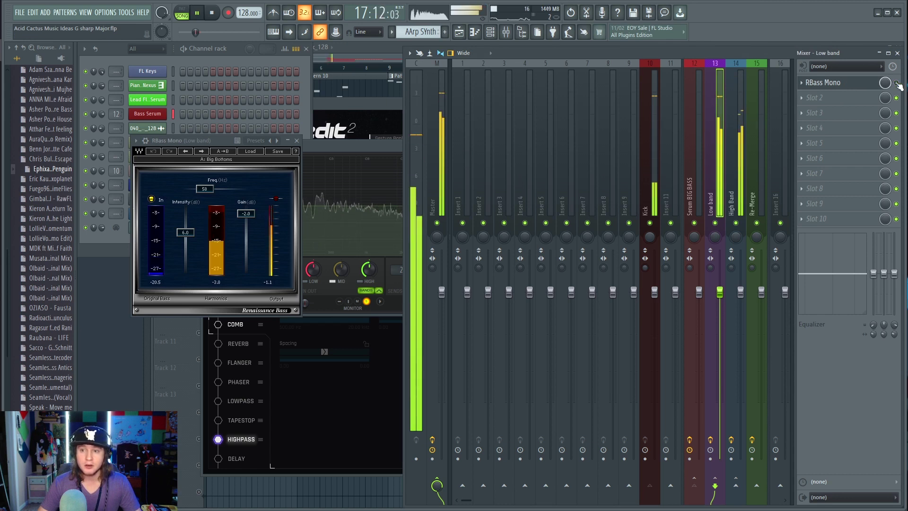
{"action": "key", "text": "space"}
{"action": "key", "text": "space"}
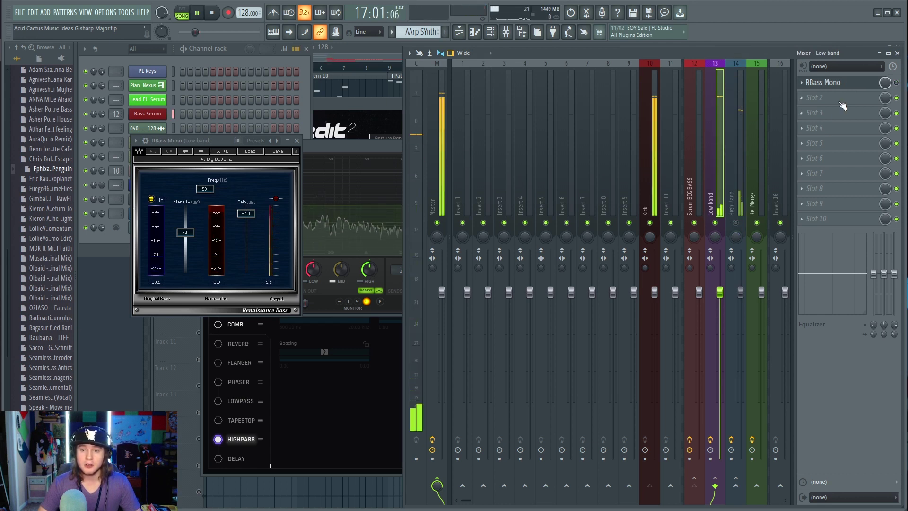
{"action": "left_click", "coordinate": [896, 83]}
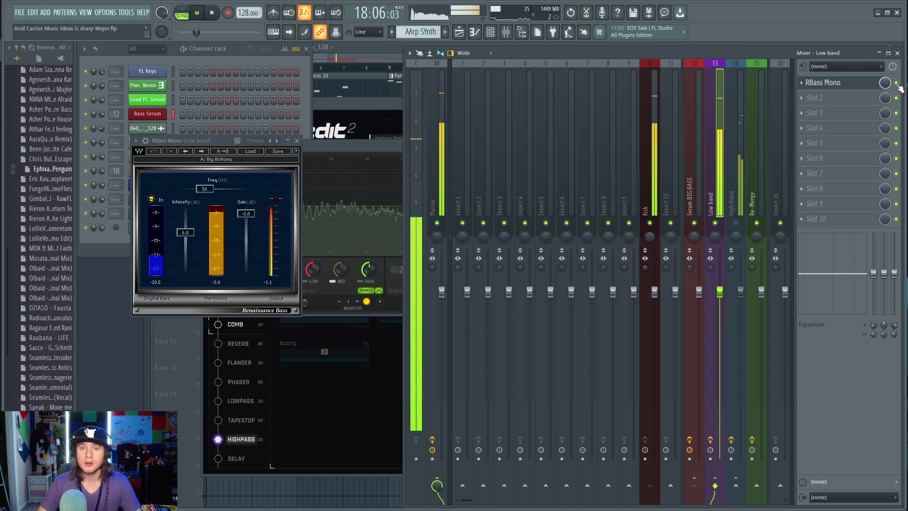
{"action": "key", "text": "space"}
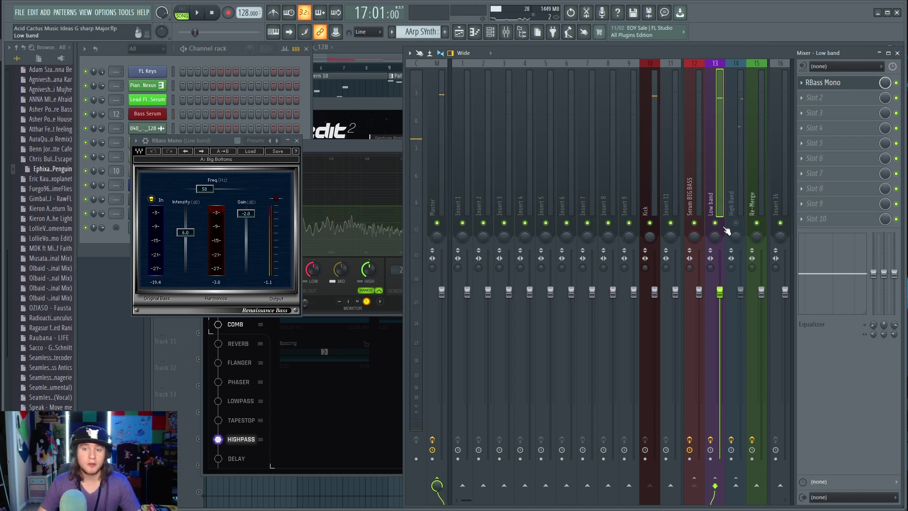
{"action": "left_click", "coordinate": [731, 192]}
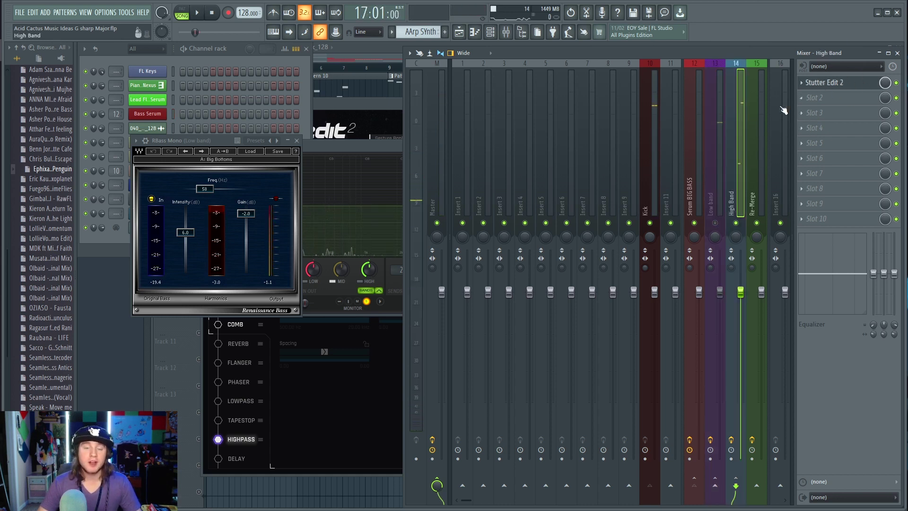
Open Stutter Edit 2 on the High Band and play the bass twice to hear its stutter gestures
{"action": "left_click", "coordinate": [820, 83]}
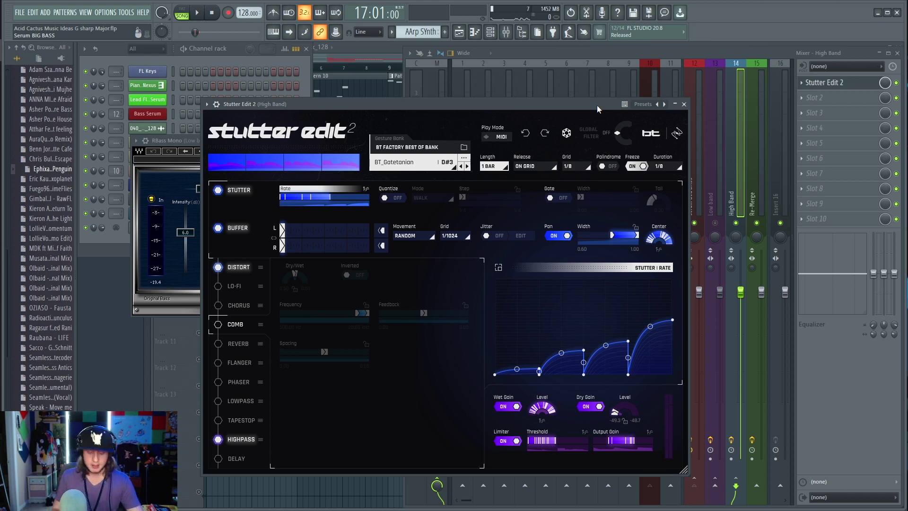
{"action": "key", "text": "space"}
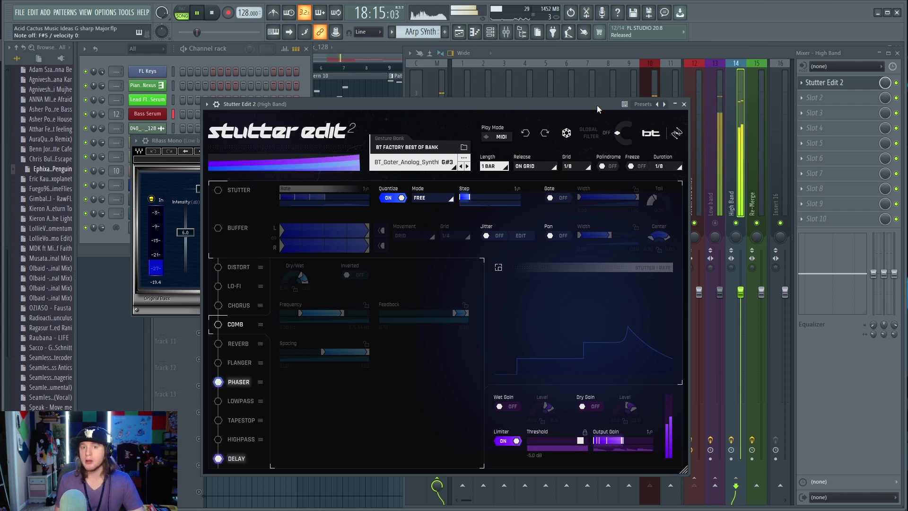
{"action": "key", "text": "space"}
{"action": "left_click", "coordinate": [717, 226]}
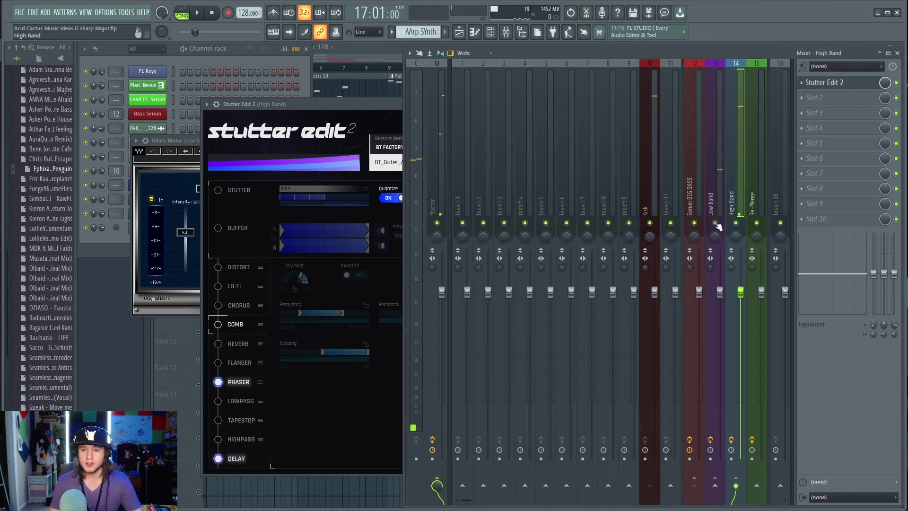
{"action": "key", "text": "space"}
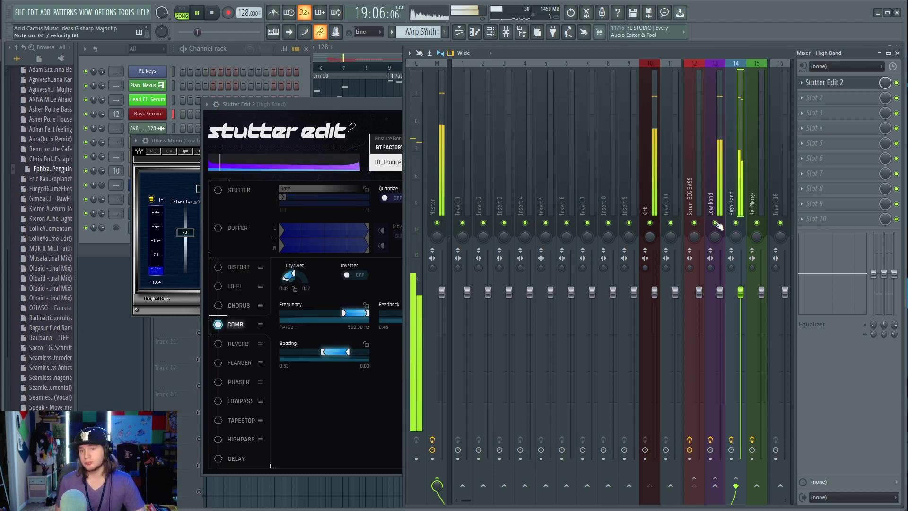
{"action": "key", "text": "space"}
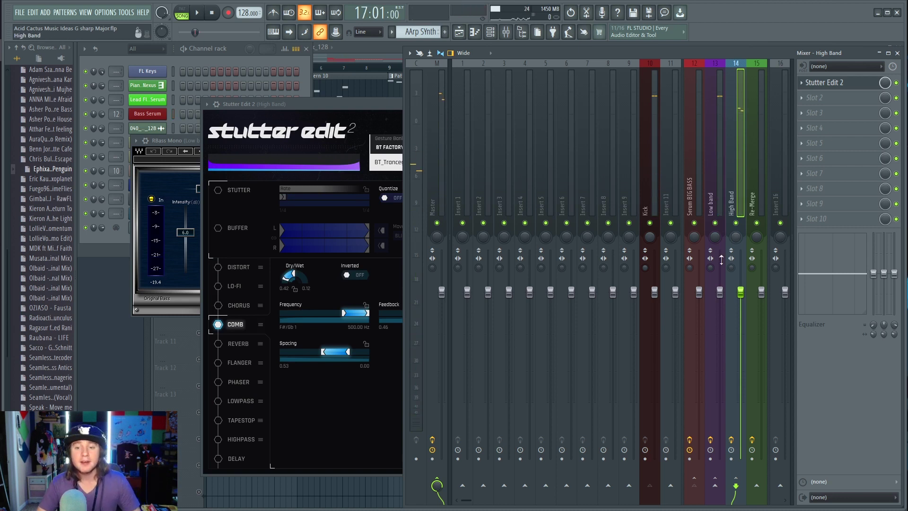
Select the Low band insert and play the split bass once more
{"action": "left_click", "coordinate": [710, 271]}
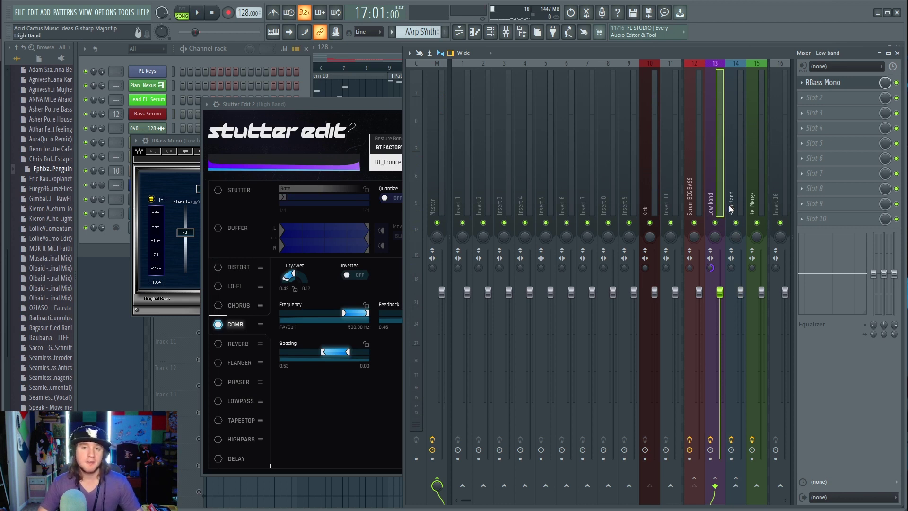
{"action": "key", "text": "space"}
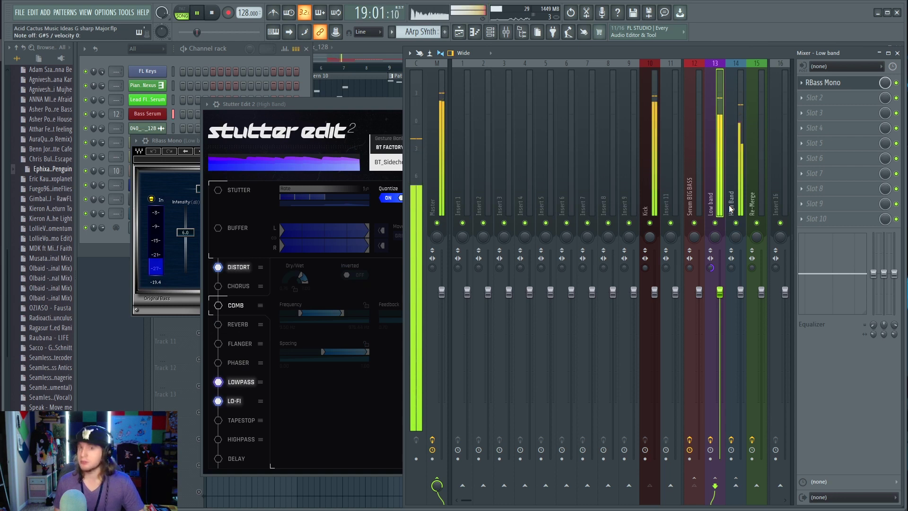
{"action": "key", "text": "space"}
Switch between the High Band and Low band inserts, select Re-Merge, and replay the stuttered bass
{"action": "left_click", "coordinate": [737, 191]}
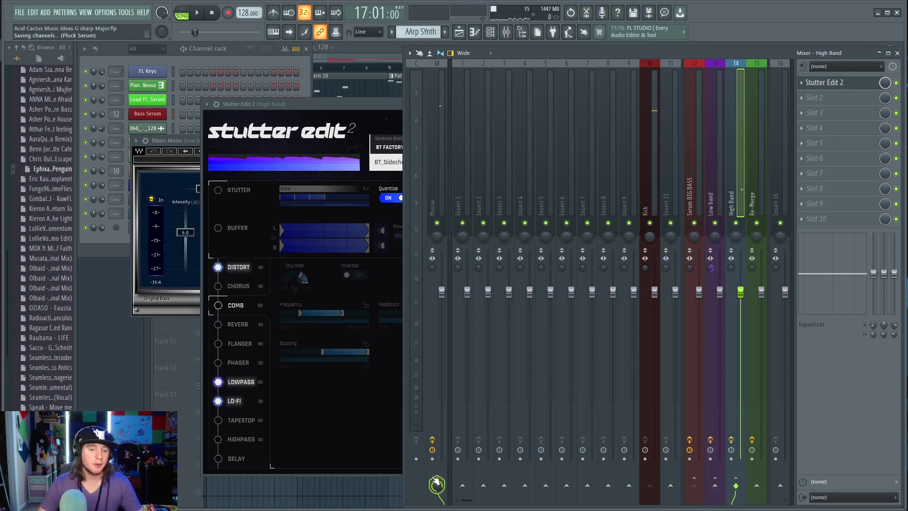
{"action": "left_click", "coordinate": [716, 172]}
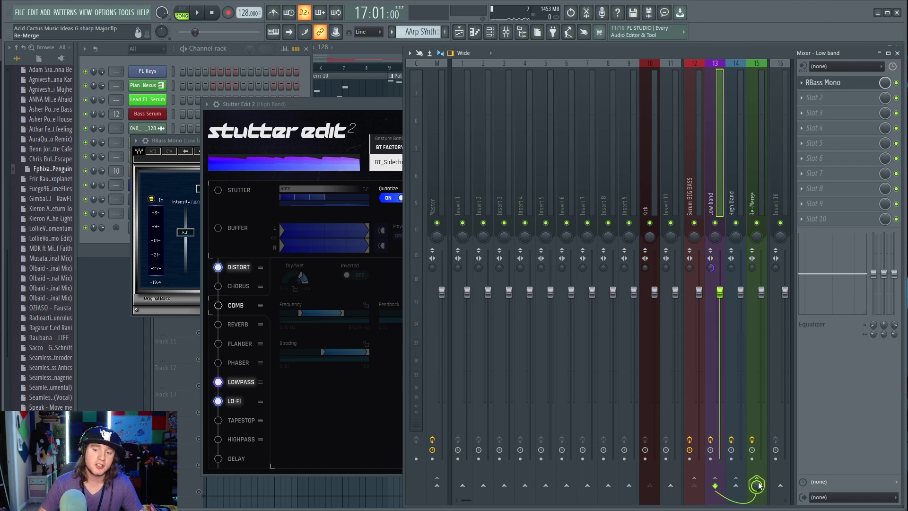
{"action": "left_click", "coordinate": [729, 171]}
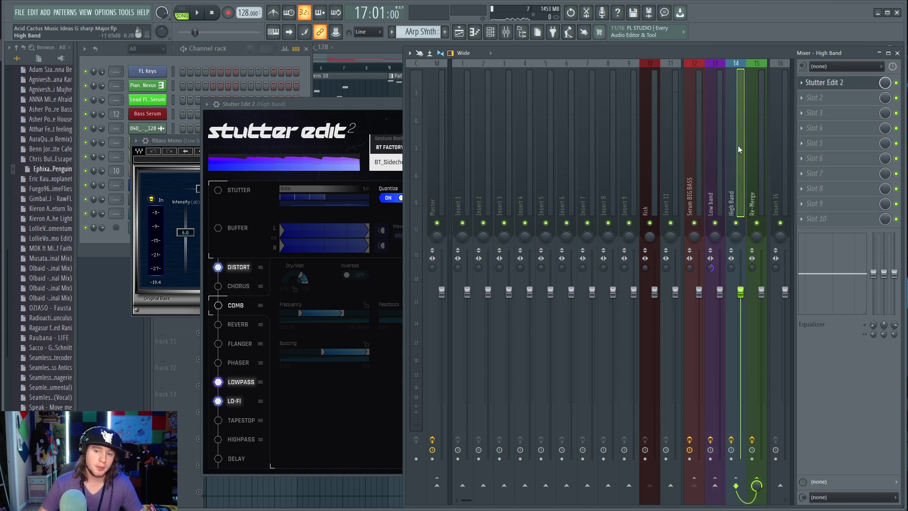
{"action": "left_click", "coordinate": [755, 152]}
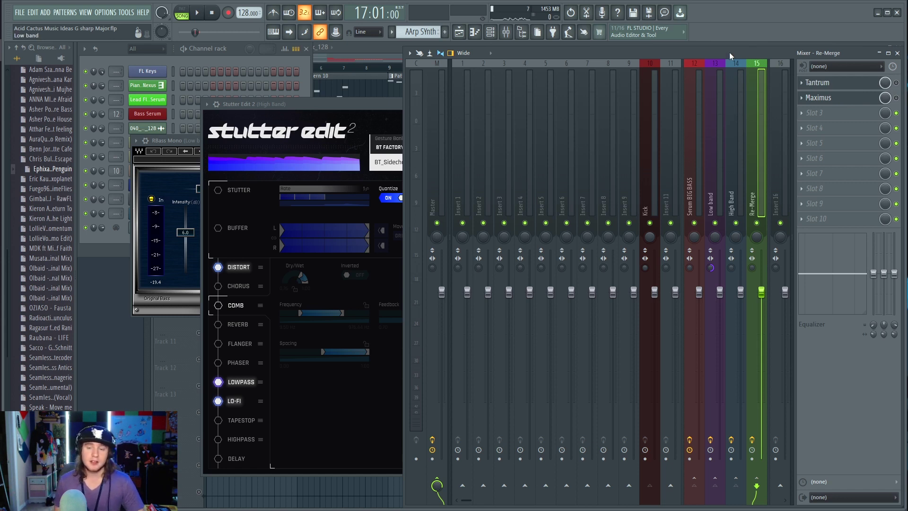
{"action": "key", "text": "space"}
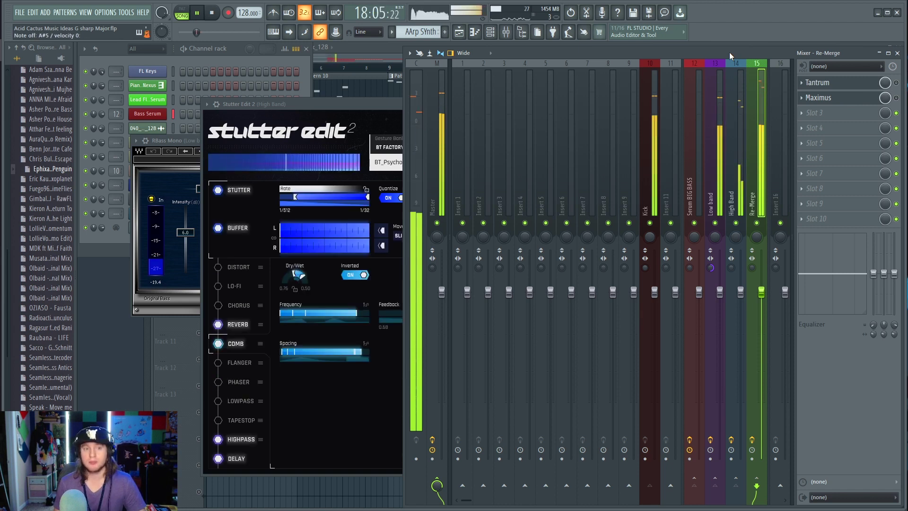
{"action": "key", "text": "space"}
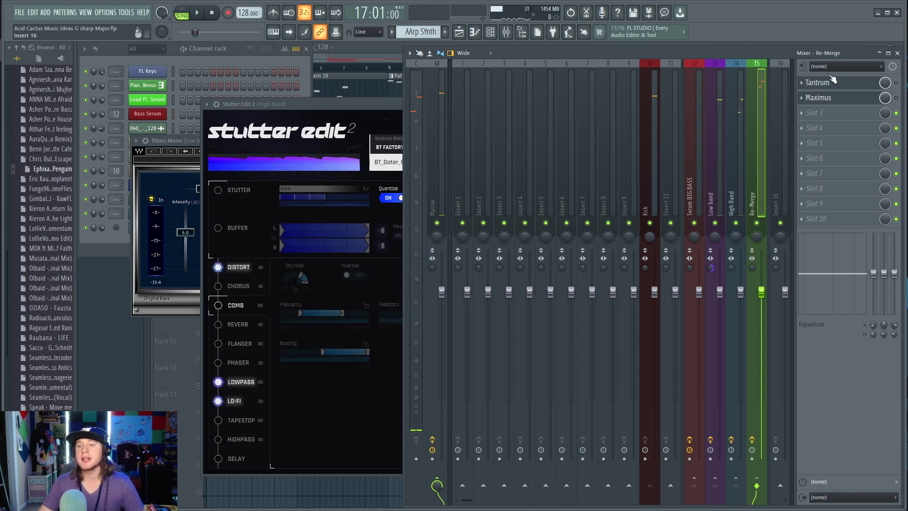
Open Tantrum on Re-Merge and play the song with Output Mix at 0% and at 100%, ending at 100%
{"action": "left_click", "coordinate": [832, 83]}
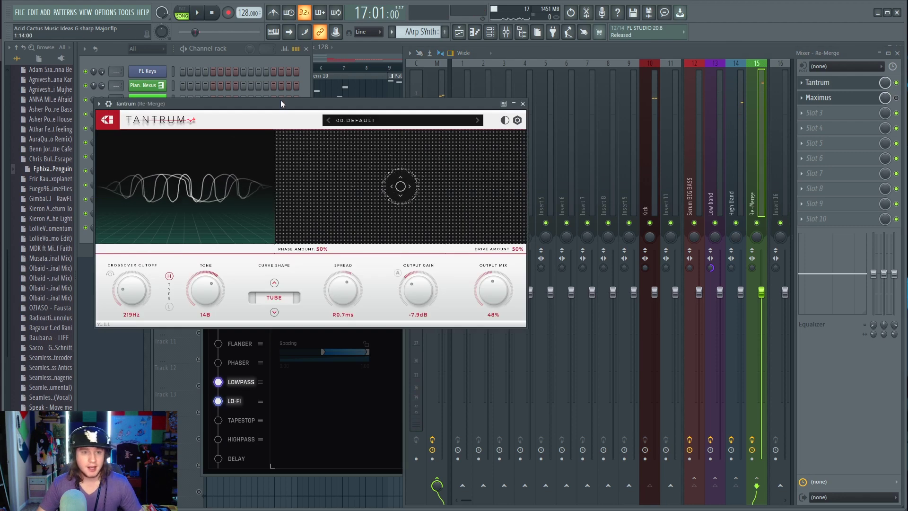
{"action": "left_click_drag", "start_coordinate": [284, 107], "coordinate": [304, 104]}
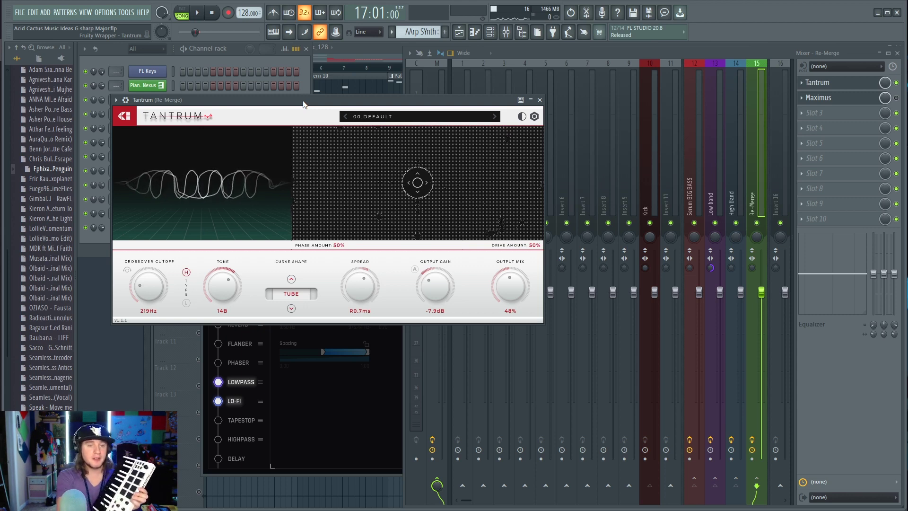
{"action": "key", "text": "space"}
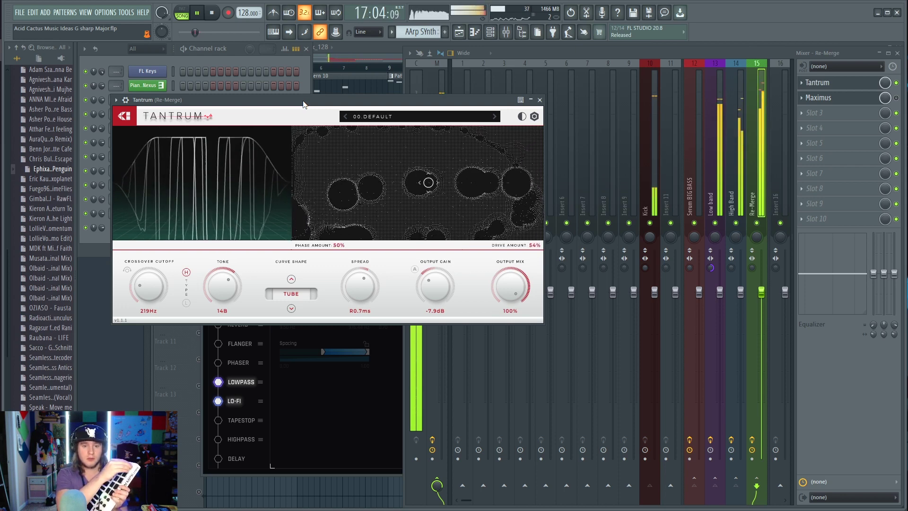
{"action": "key", "text": "space"}
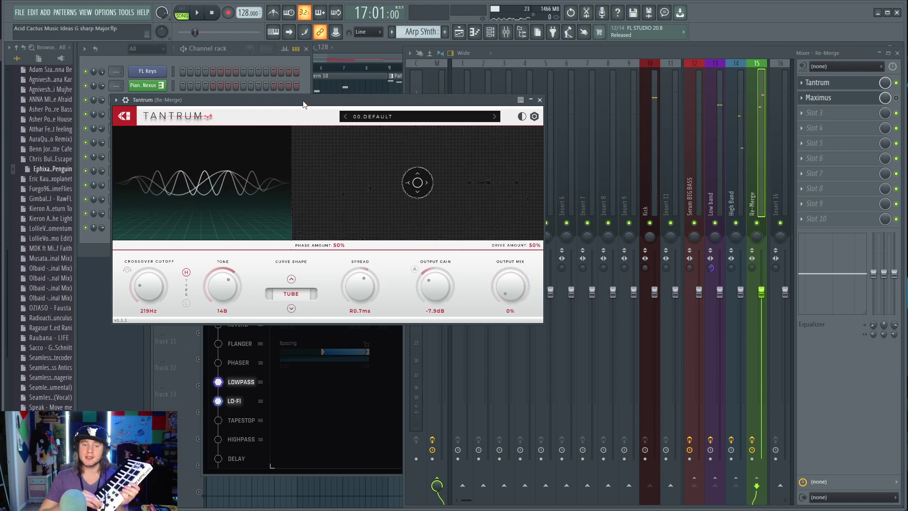
{"action": "key", "text": "space"}
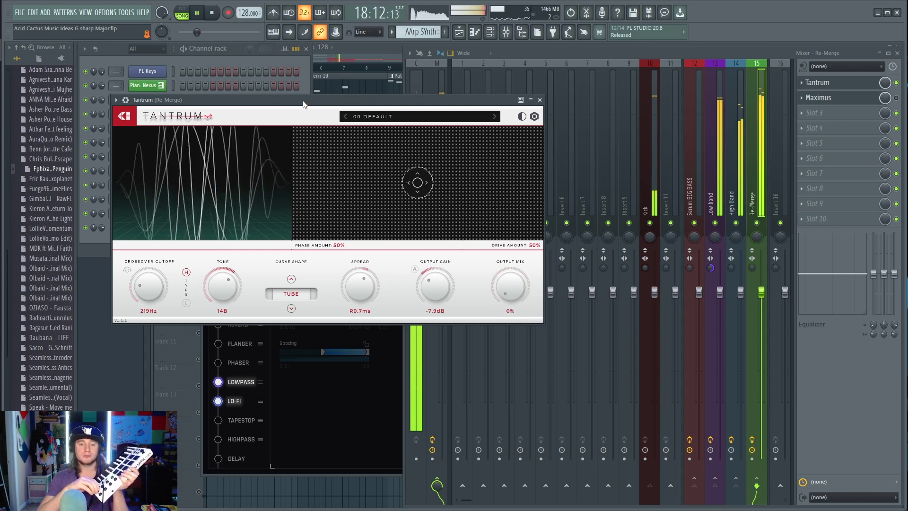
{"action": "key", "text": "space"}
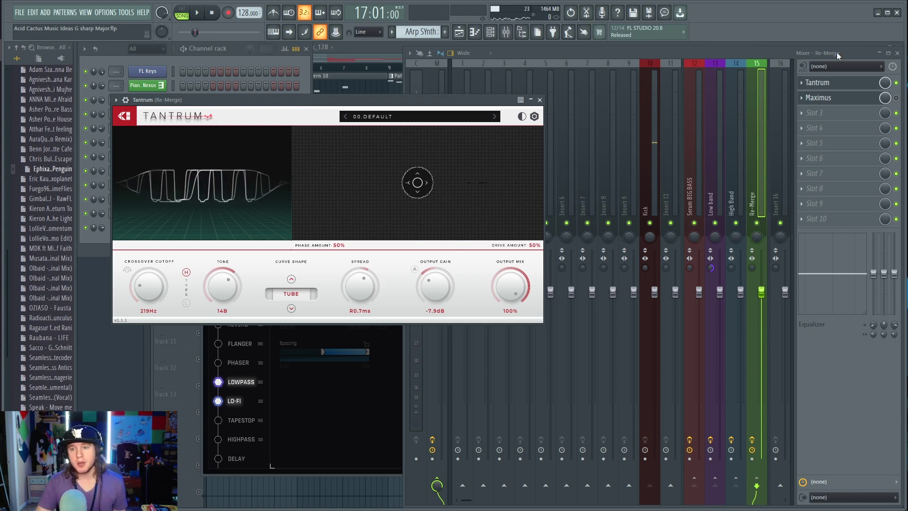
Load the 'Max loudness' preset into Maximus on Re-Merge and lower the curve's third point
{"action": "left_click", "coordinate": [832, 98]}
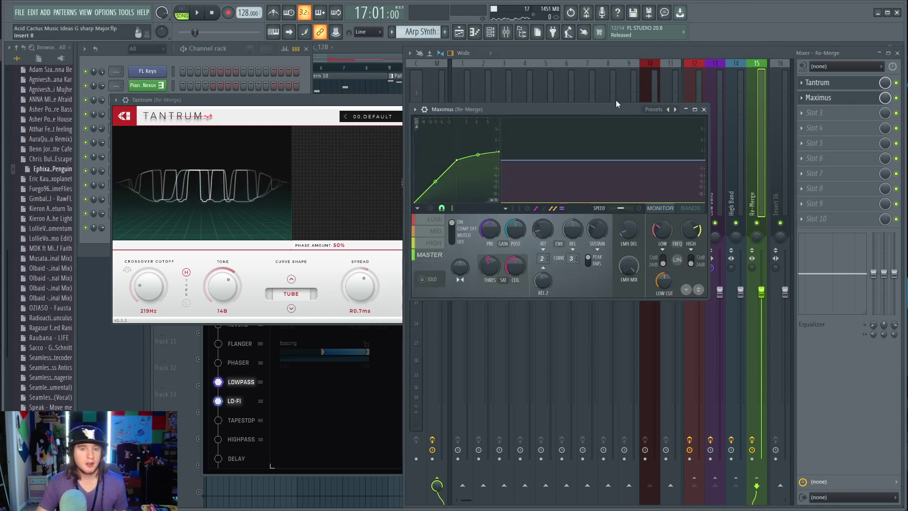
{"action": "right_click", "coordinate": [677, 111]}
{"action": "left_click", "coordinate": [695, 315]}
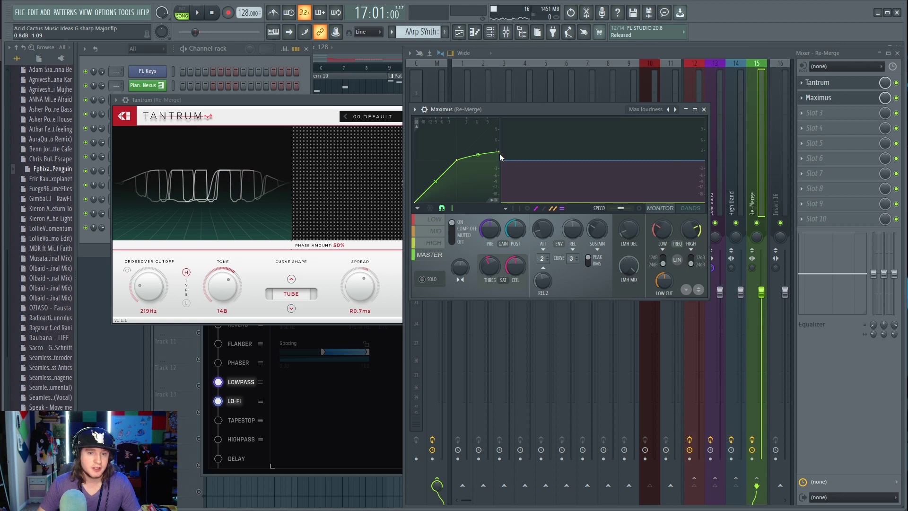
{"action": "left_click_drag", "start_coordinate": [500, 152], "coordinate": [477, 163]}
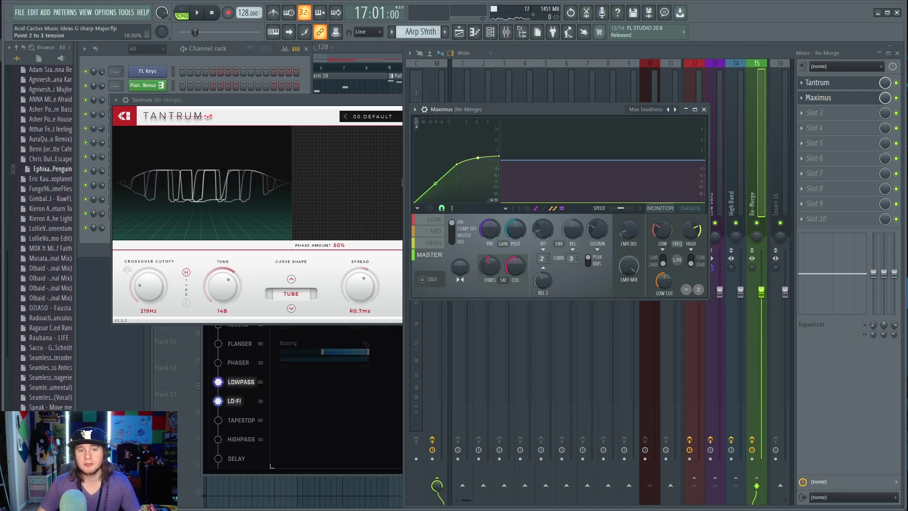
Arrange the Tantrum and Stutter Edit 2 windows side by side, with Tantrum in front
{"action": "left_click", "coordinate": [651, 49]}
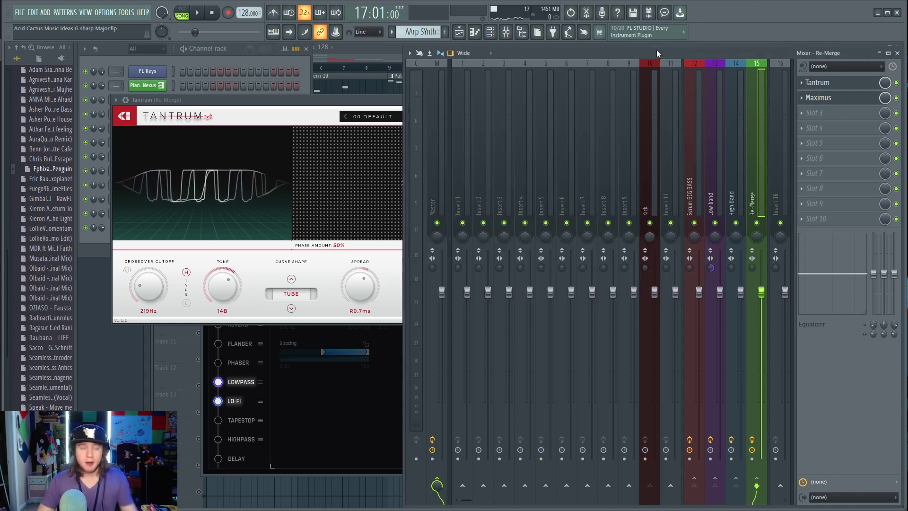
{"action": "left_click_drag", "start_coordinate": [315, 103], "coordinate": [663, 57]}
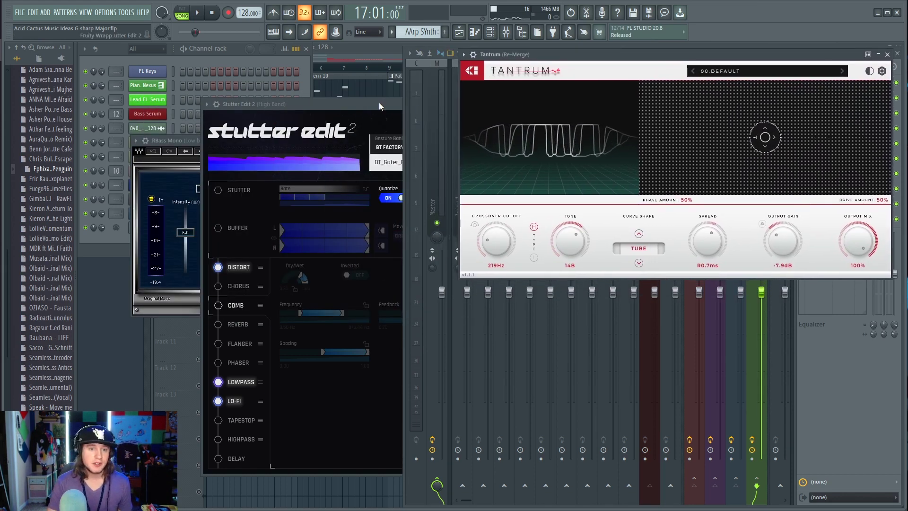
{"action": "left_click_drag", "start_coordinate": [379, 102], "coordinate": [246, 129]}
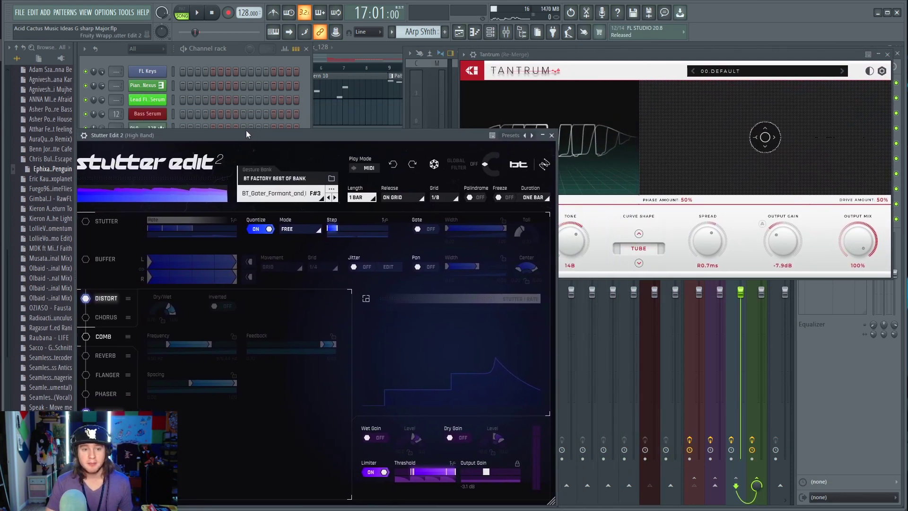
{"action": "left_click", "coordinate": [578, 59]}
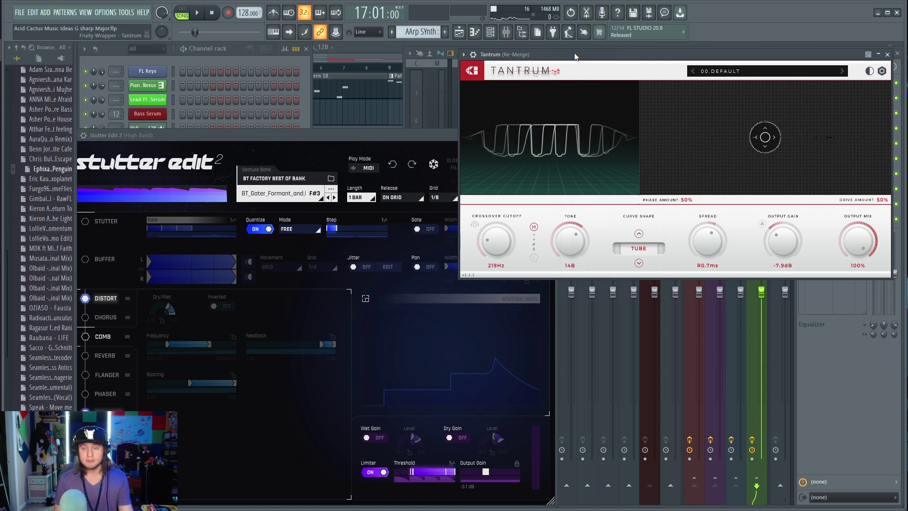
Play the re-merged bass, then show the Re-Merge insert's Tantrum–Maximus chain in the mixer
{"action": "key", "text": "space"}
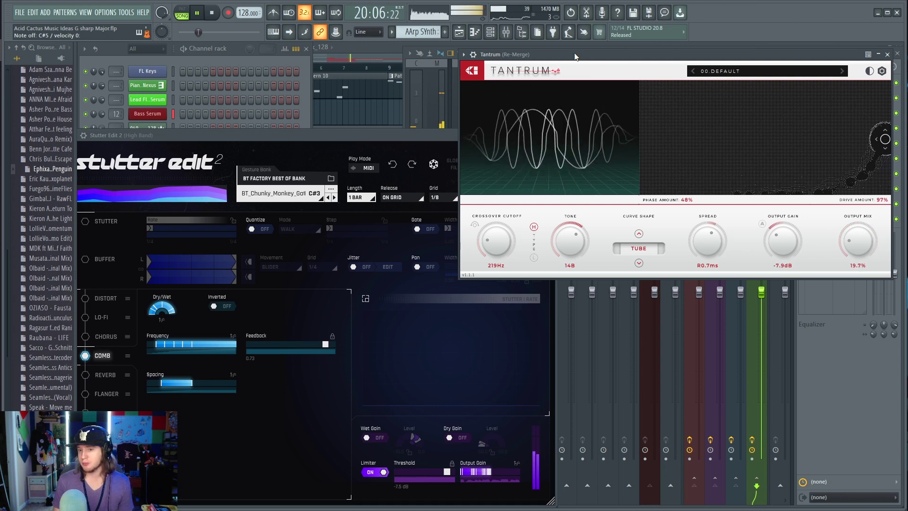
{"action": "key", "text": "space"}
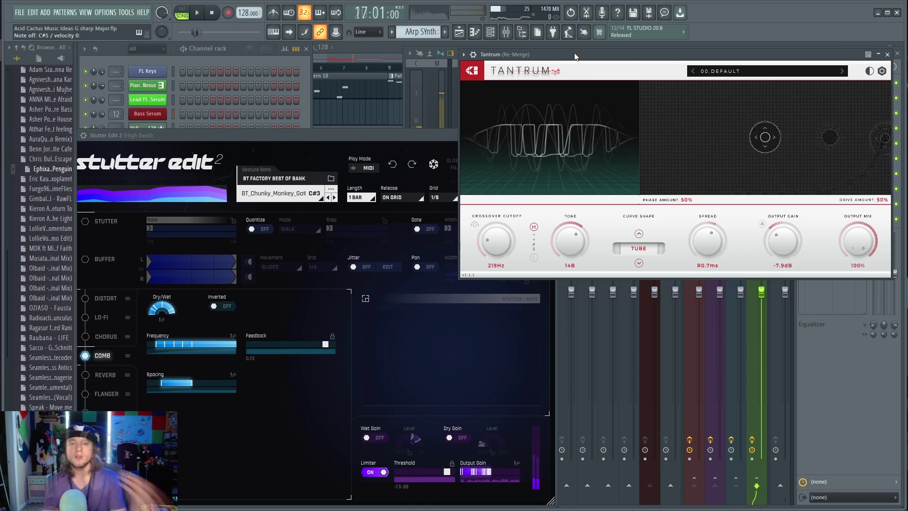
{"action": "left_click", "coordinate": [430, 64]}
{"action": "left_click", "coordinate": [759, 92]}
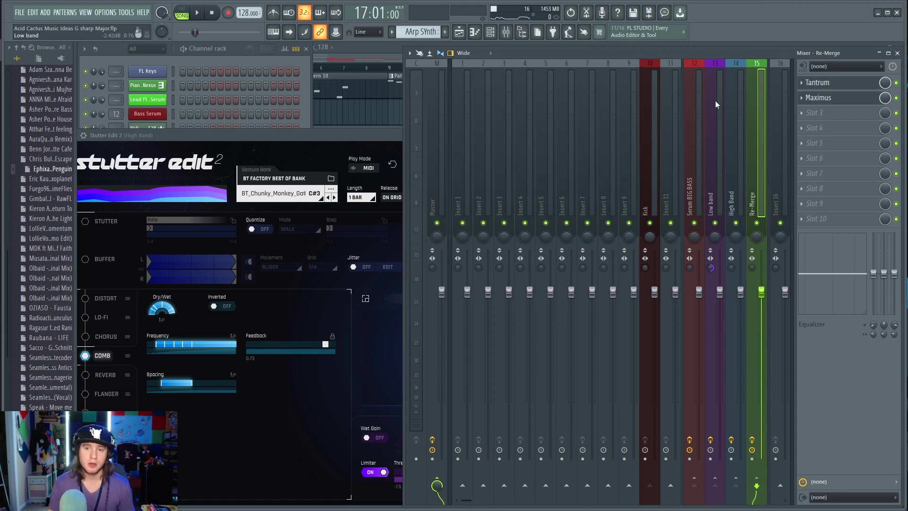
Select insert 12 Serum BIG BASS, open its Frequency Splitter, and move the window up-right
{"action": "left_click", "coordinate": [694, 112]}
{"action": "left_click", "coordinate": [820, 114]}
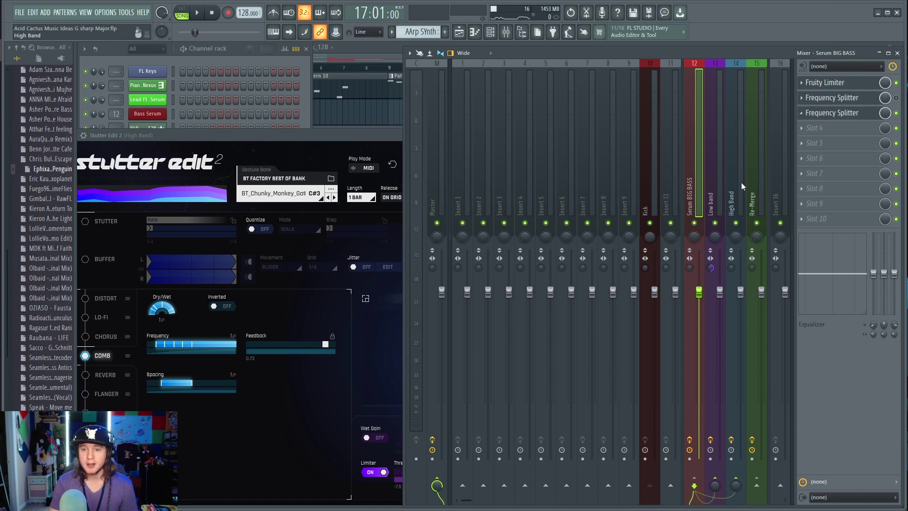
{"action": "left_click", "coordinate": [828, 112]}
{"action": "left_click_drag", "start_coordinate": [431, 144], "coordinate": [591, 96]}
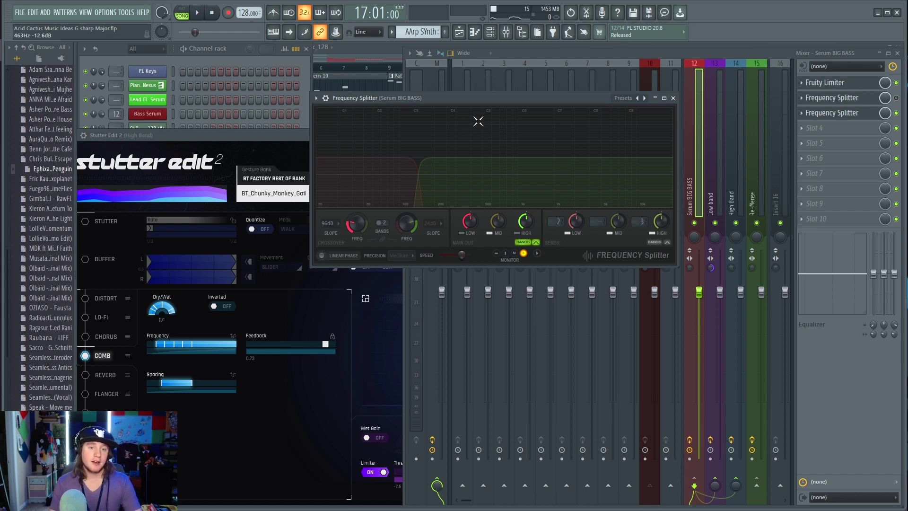
Move the Frequency Splitter window further up-right and turn LINEAR PHASE on
{"action": "left_click_drag", "start_coordinate": [499, 102], "coordinate": [566, 76]}
{"action": "left_click", "coordinate": [387, 230]}
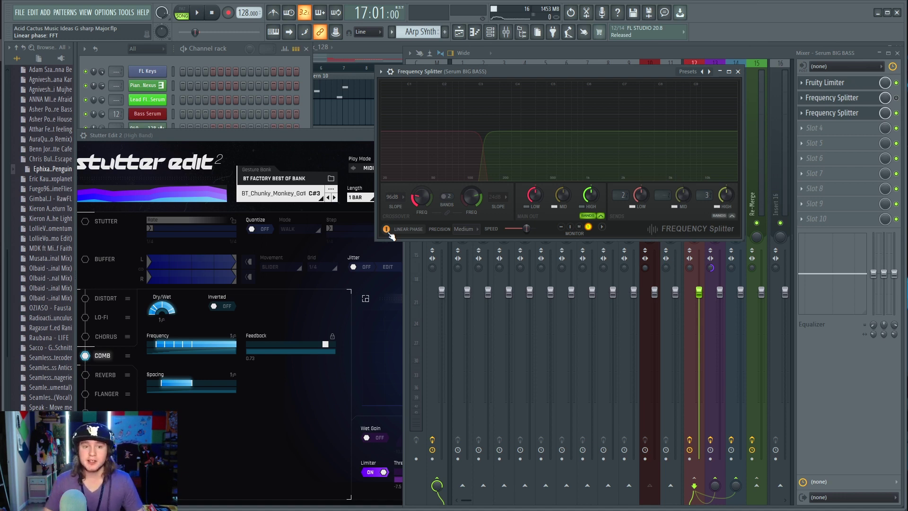
Switch the Frequency Splitter's LINEAR PHASE toggle off
{"action": "left_click", "coordinate": [387, 229]}
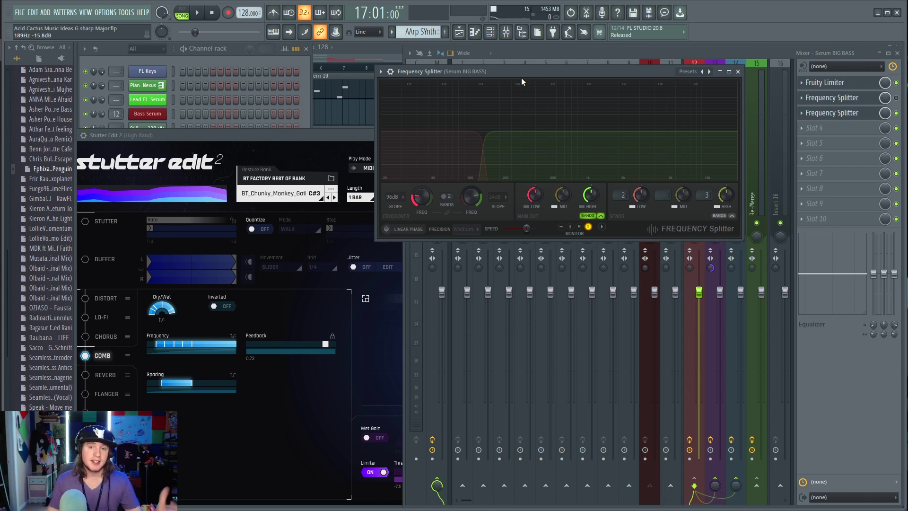
Open the preset menu of the Frequency Splitter on Serum BIG BASS
{"action": "left_click", "coordinate": [708, 71]}
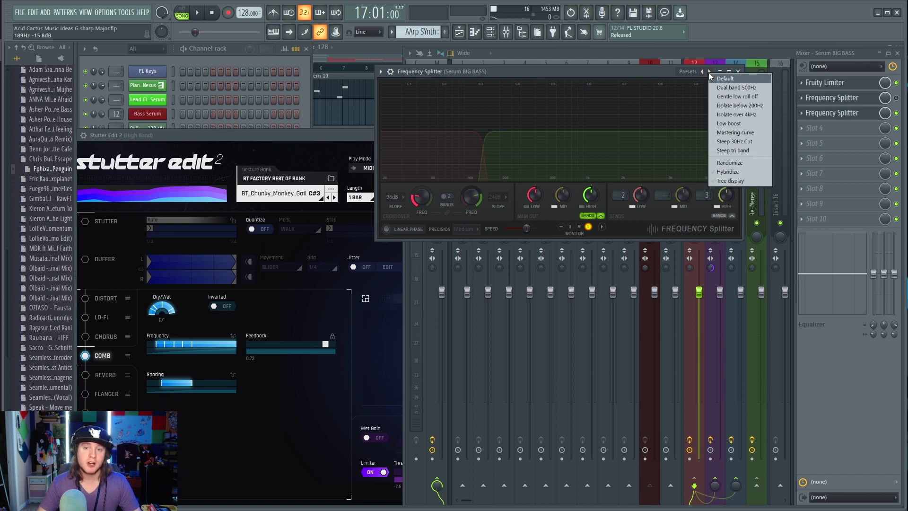